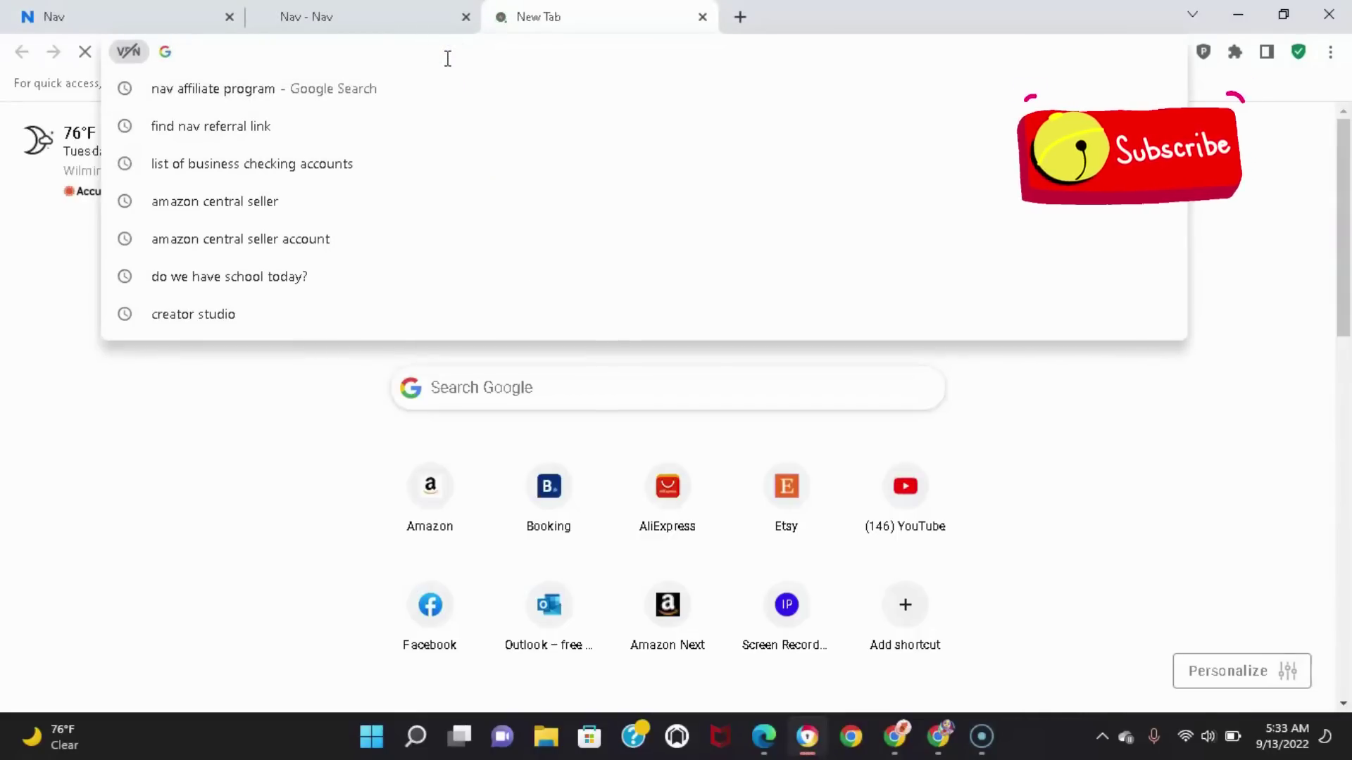
pyautogui.write('www')
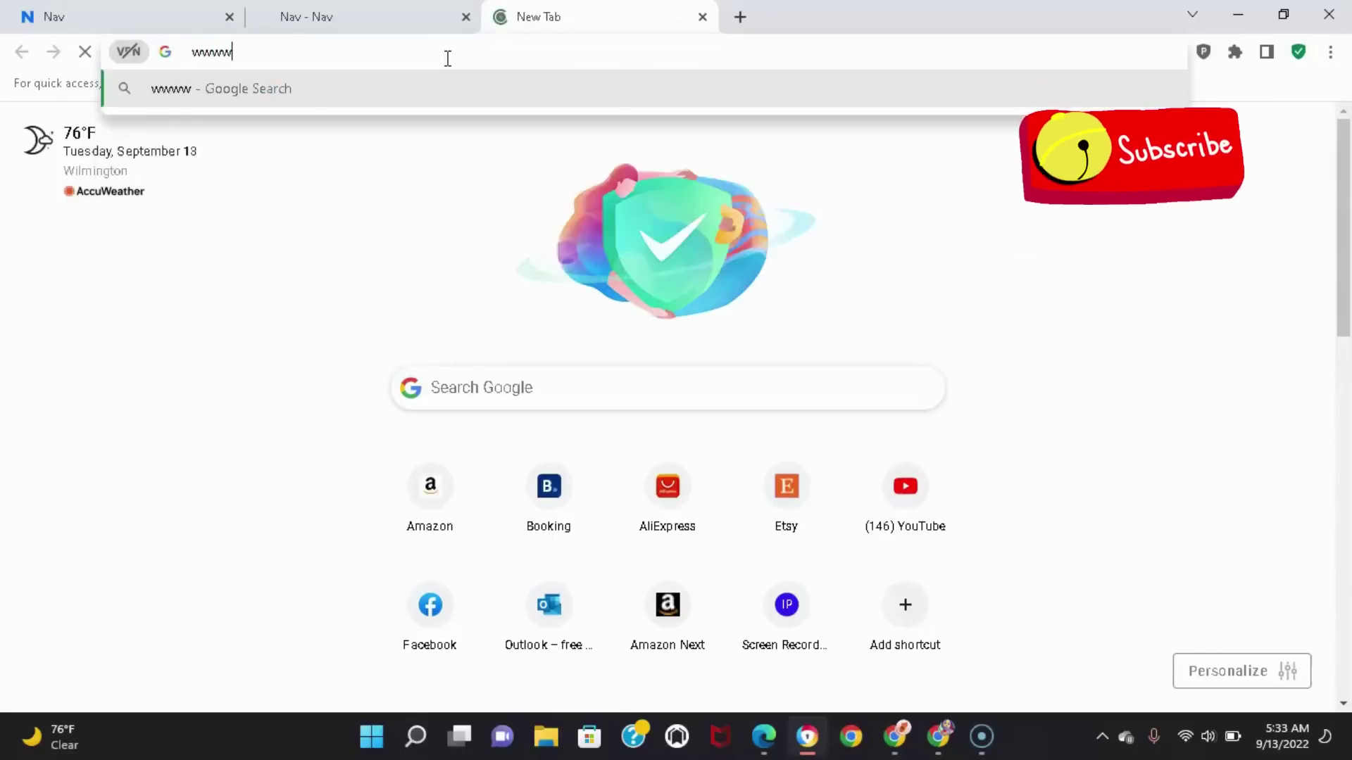
pyautogui.press('BackSpace')
pyautogui.write('.a')
pyautogui.press('BackSpace')
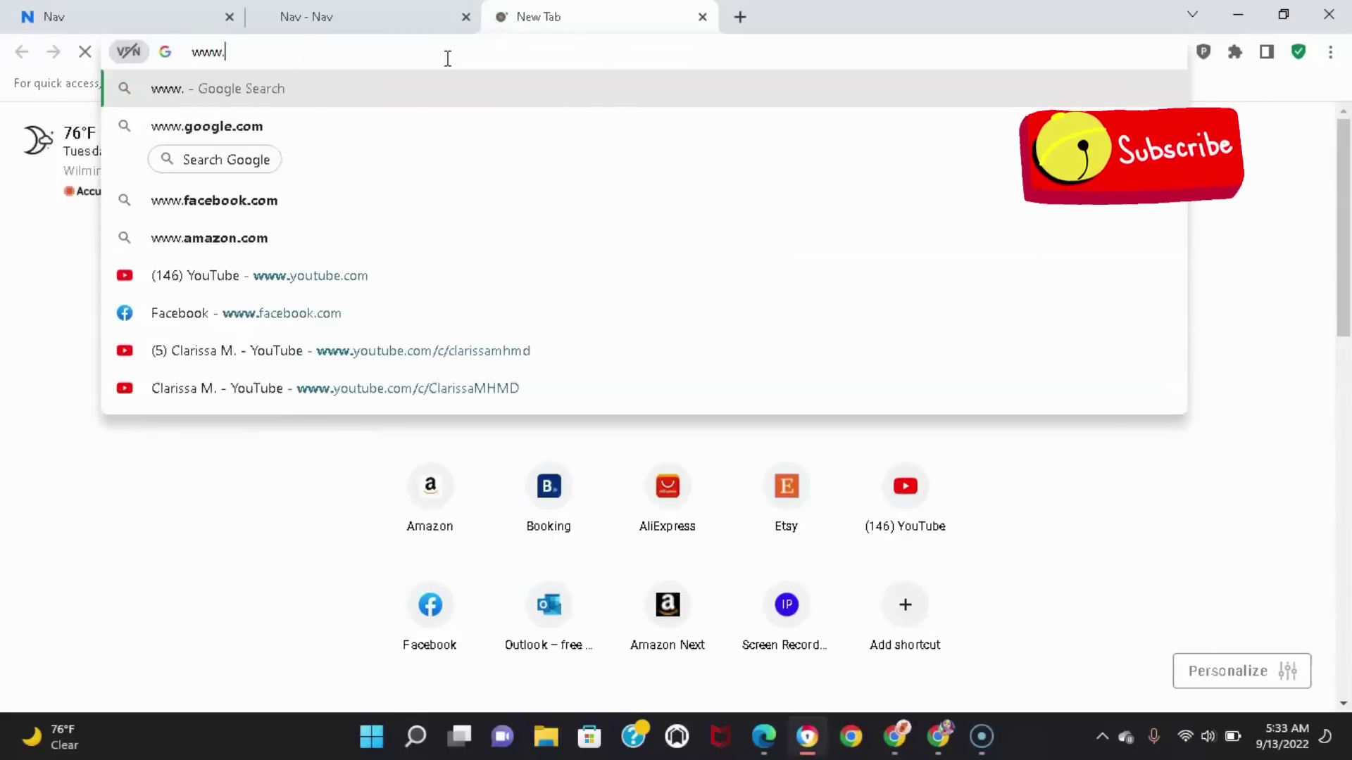
pyautogui.write('a')
pyautogui.press('BackSpace')
pyautogui.write('nav.com')
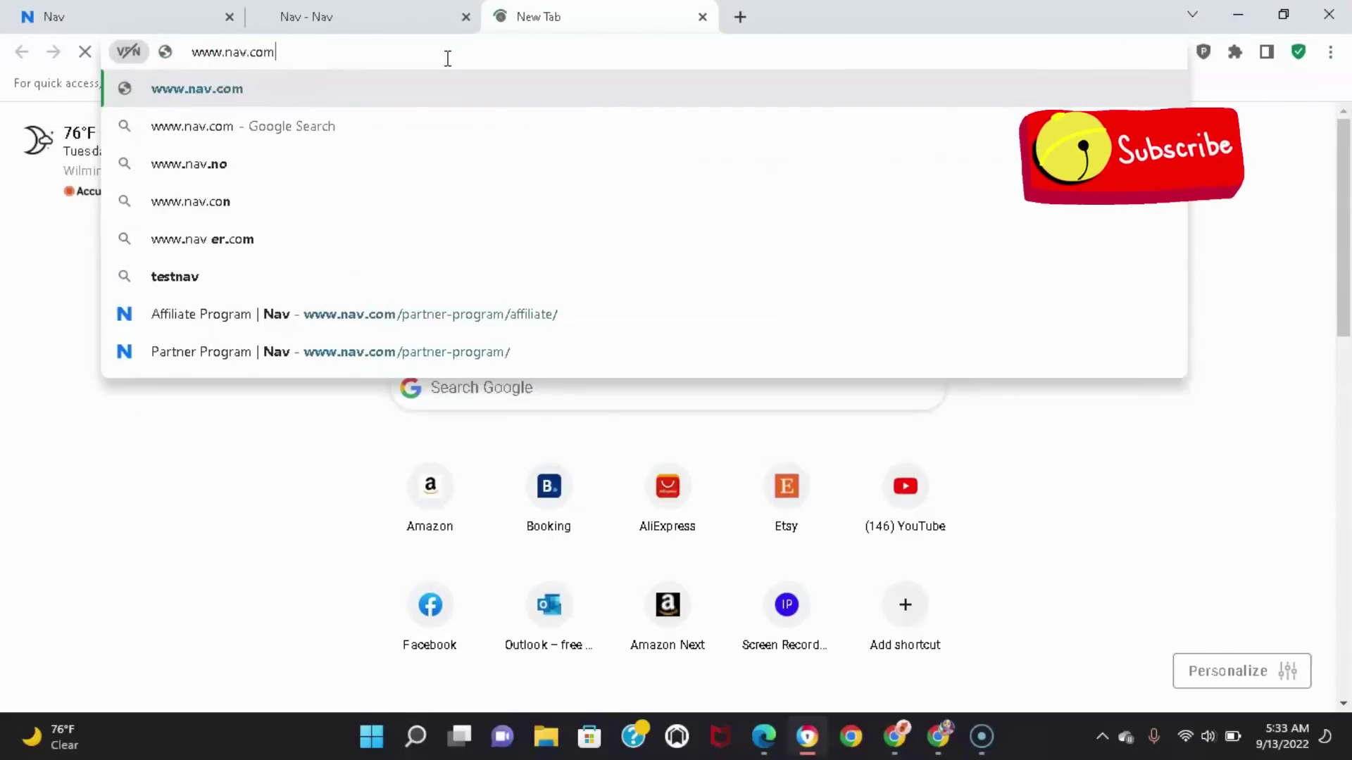
pyautogui.press('Return')
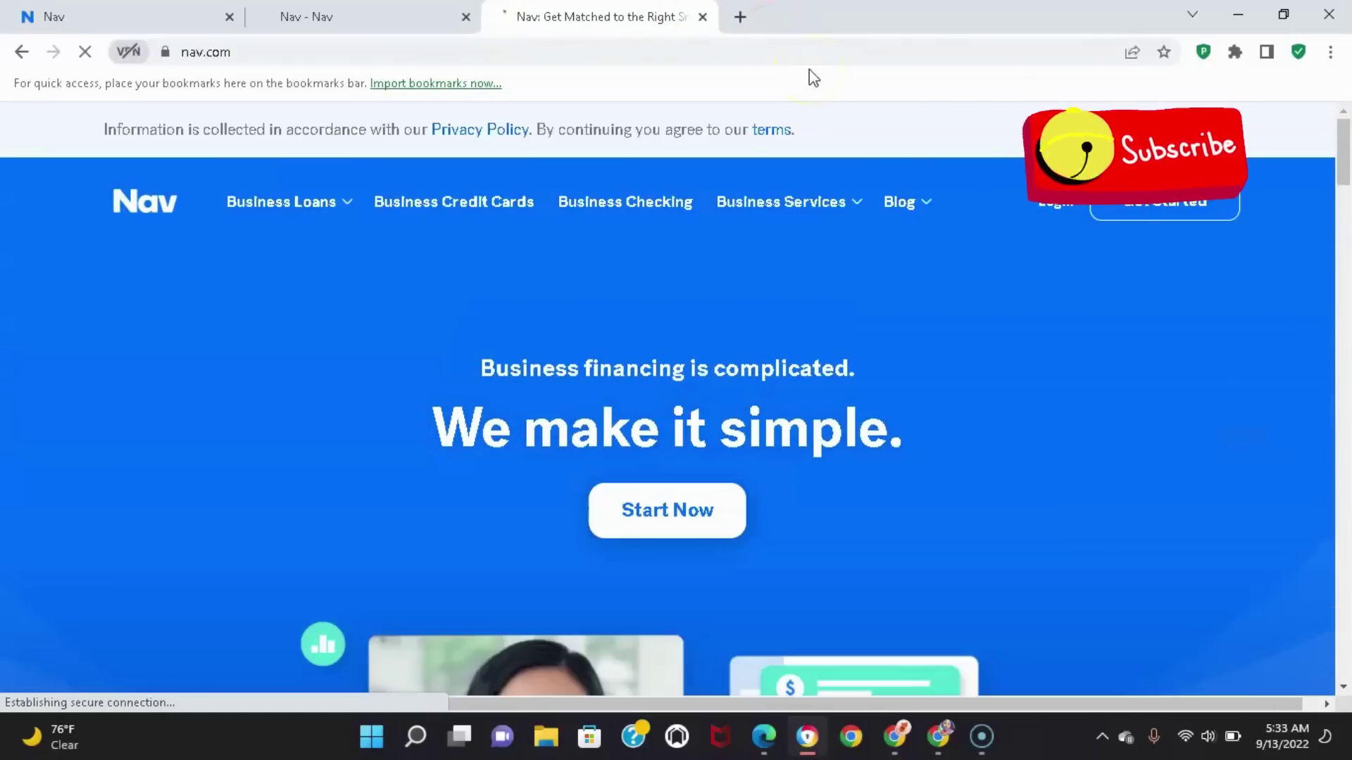
# Open the Nav account home with Get Started, then close the 'Nav - Nav' and older Nav tabs
pyautogui.click(900, 205)
pyautogui.click(1325, 321)
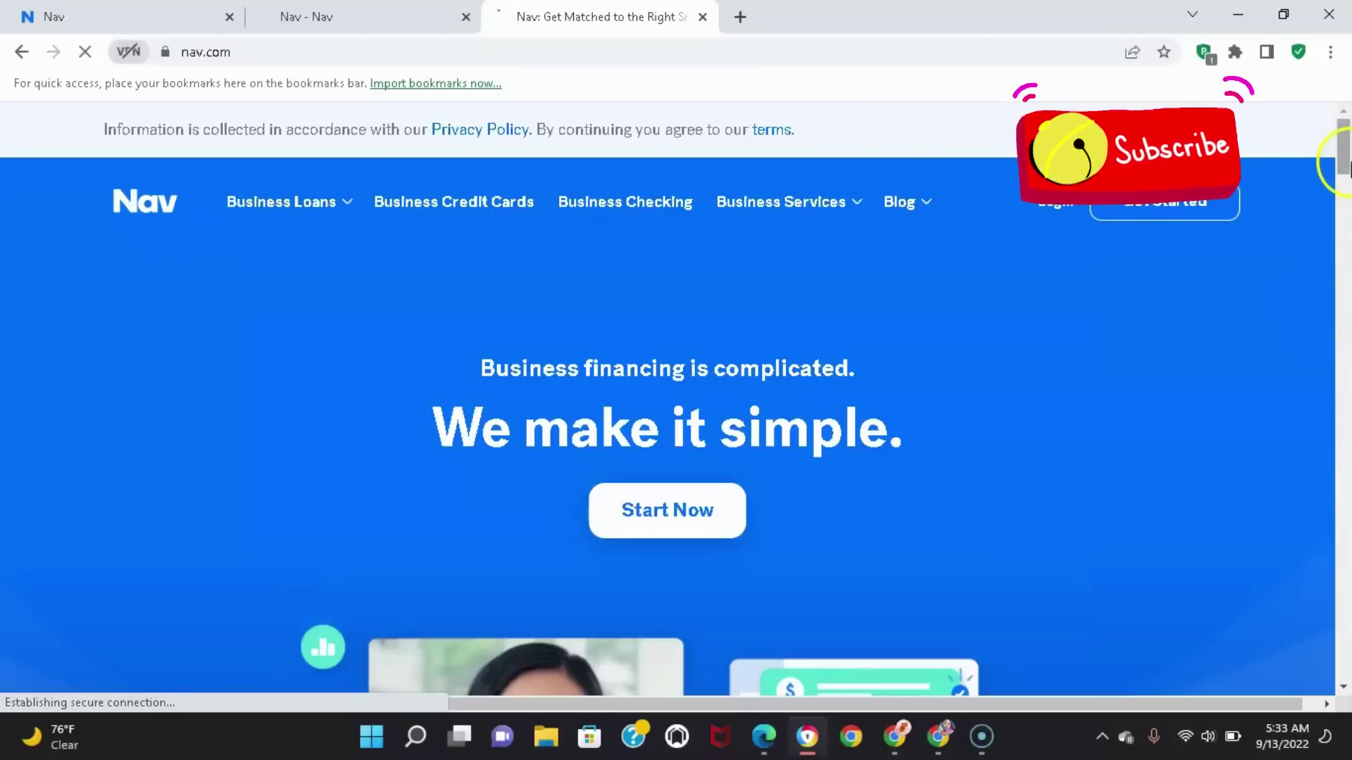
pyautogui.click(1156, 220)
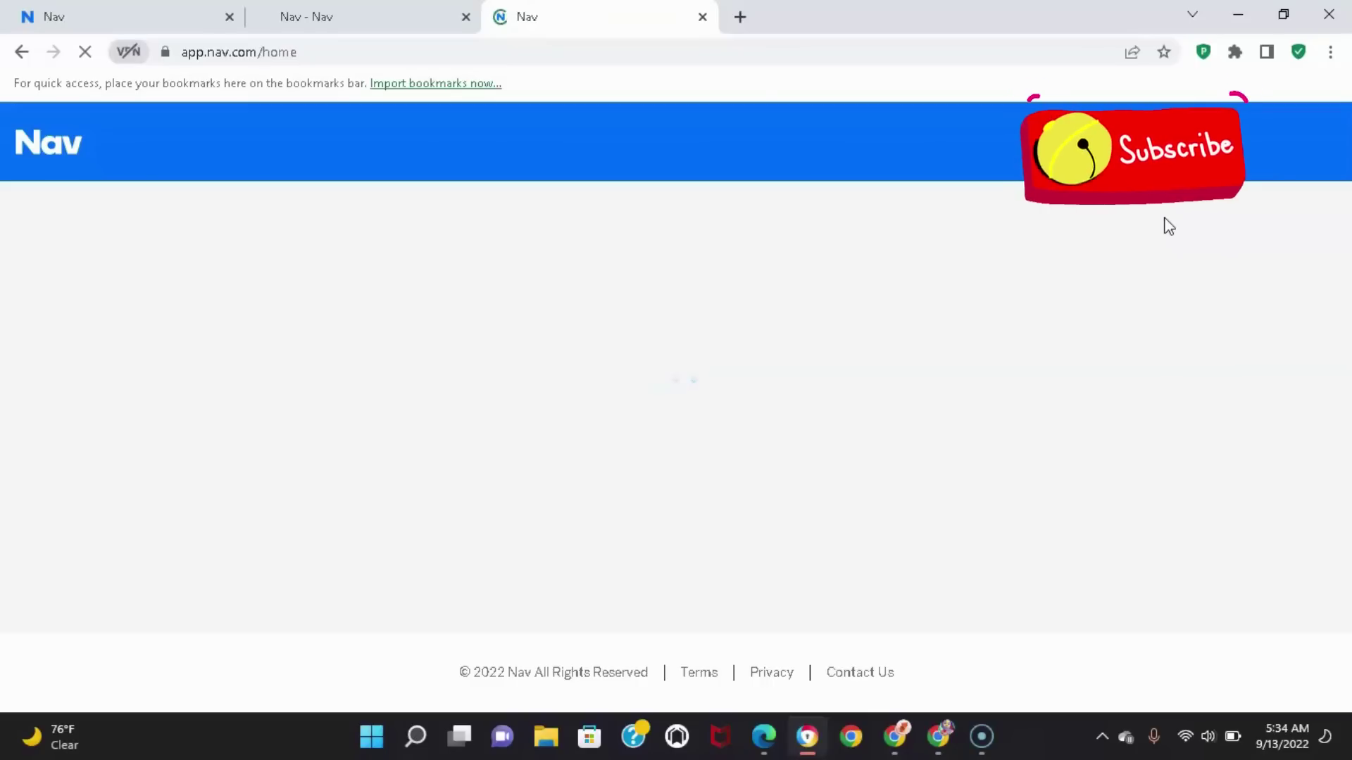
pyautogui.click(466, 16)
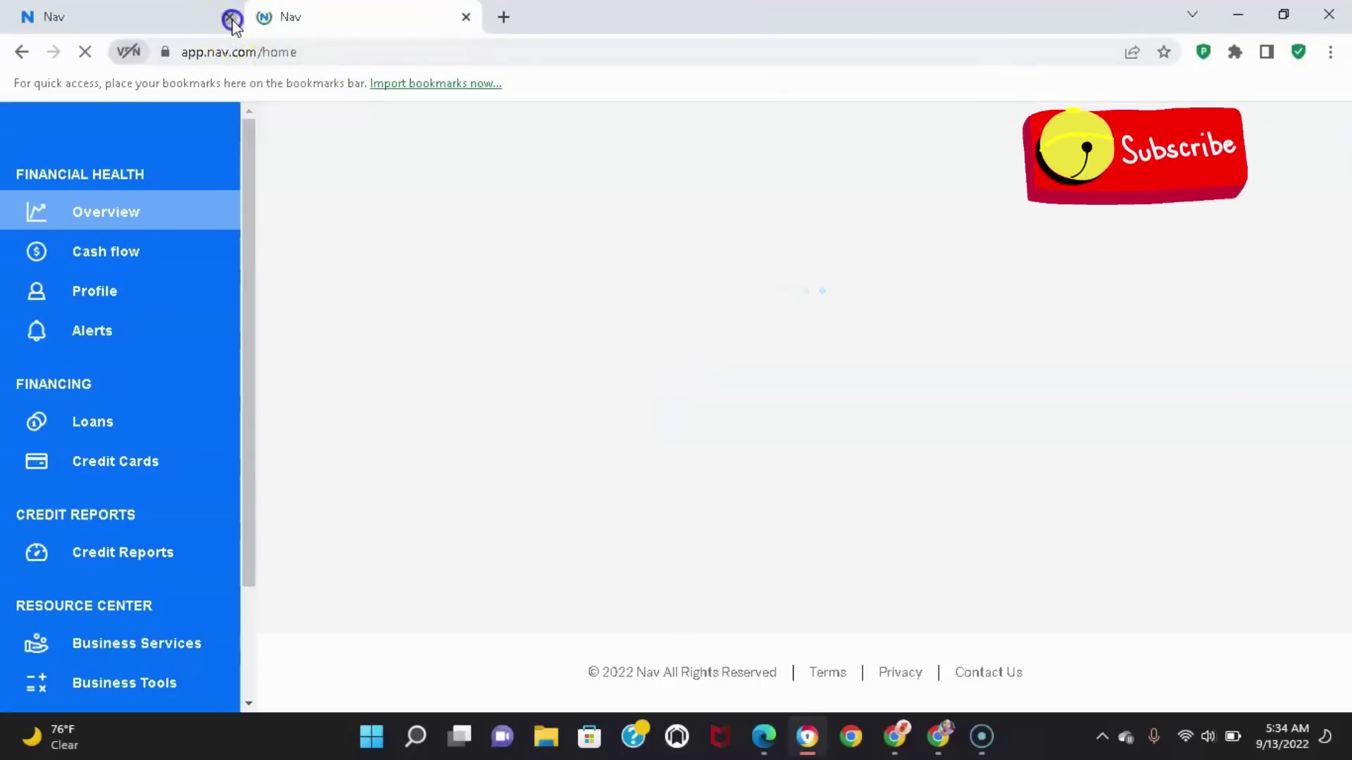
pyautogui.click(229, 16)
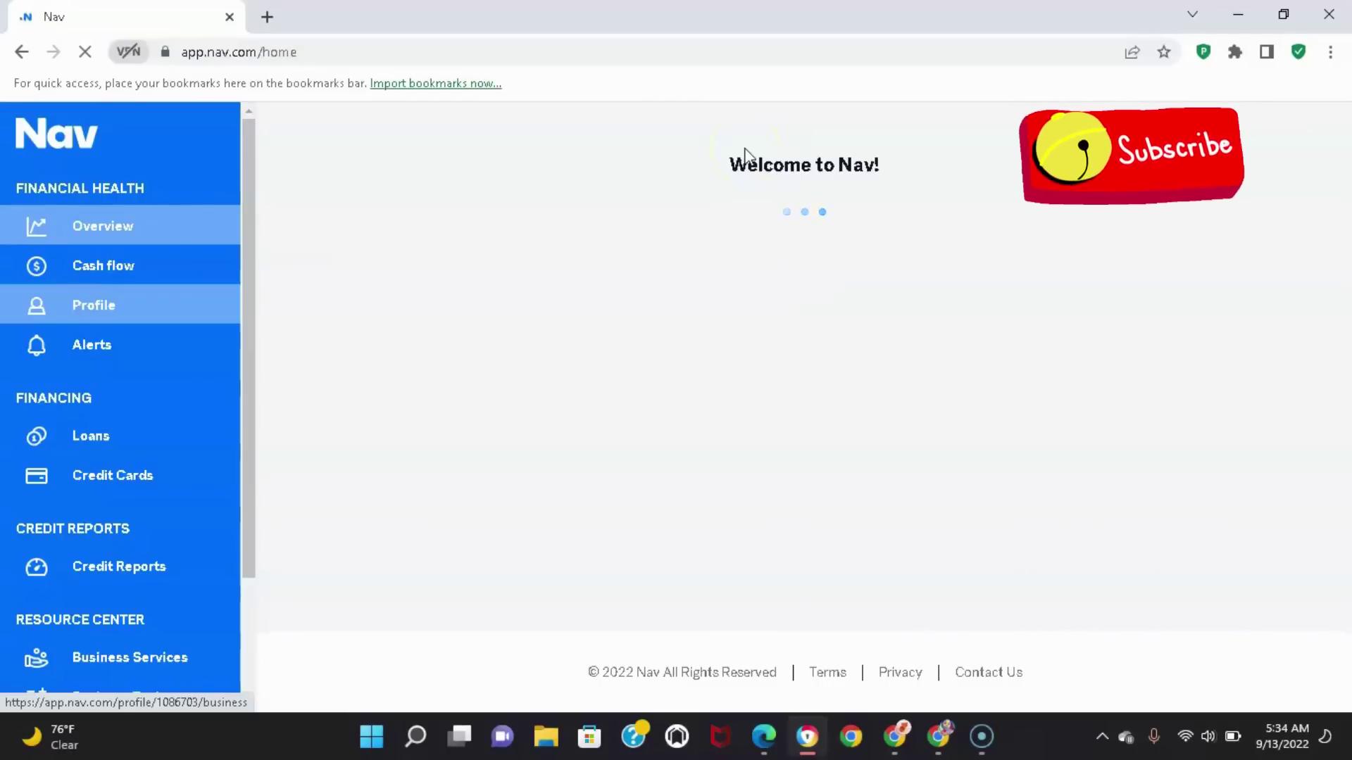
pyautogui.click(267, 17)
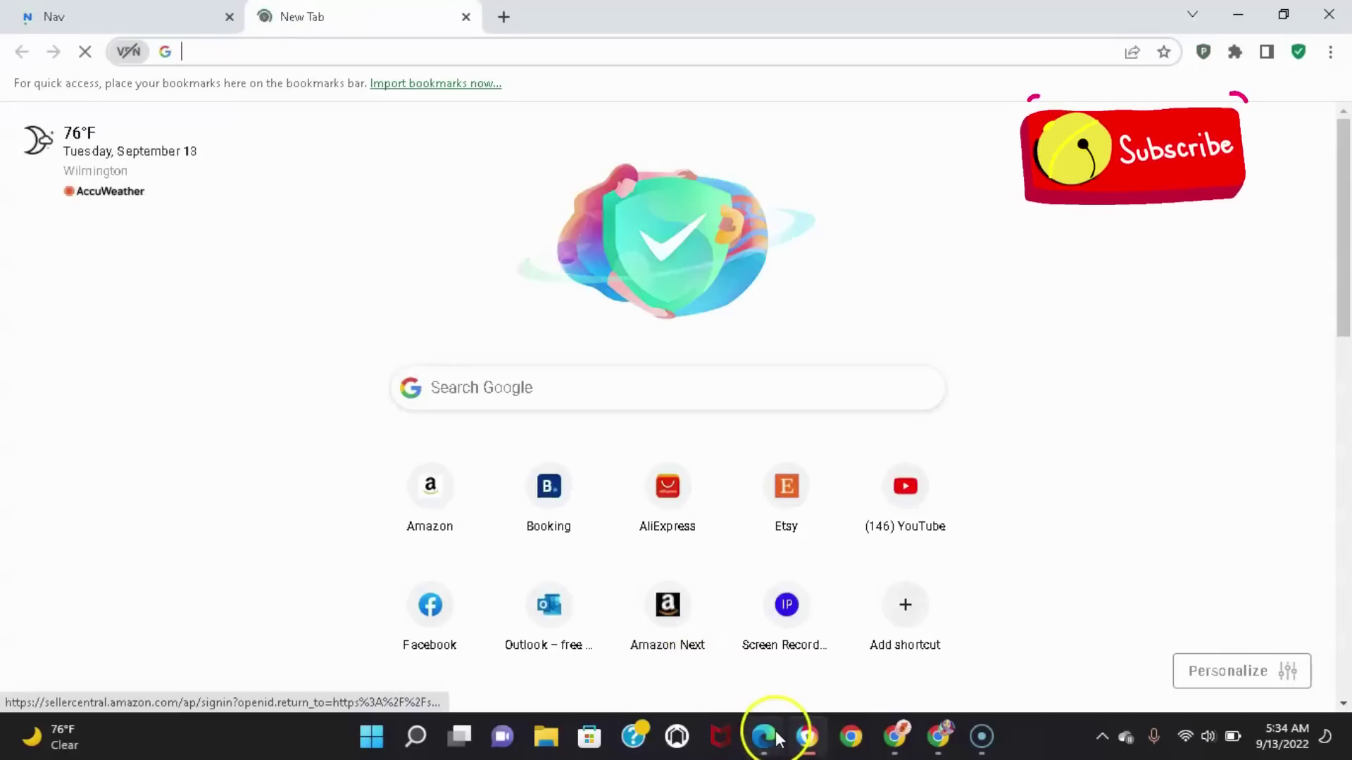
pyautogui.click(778, 739)
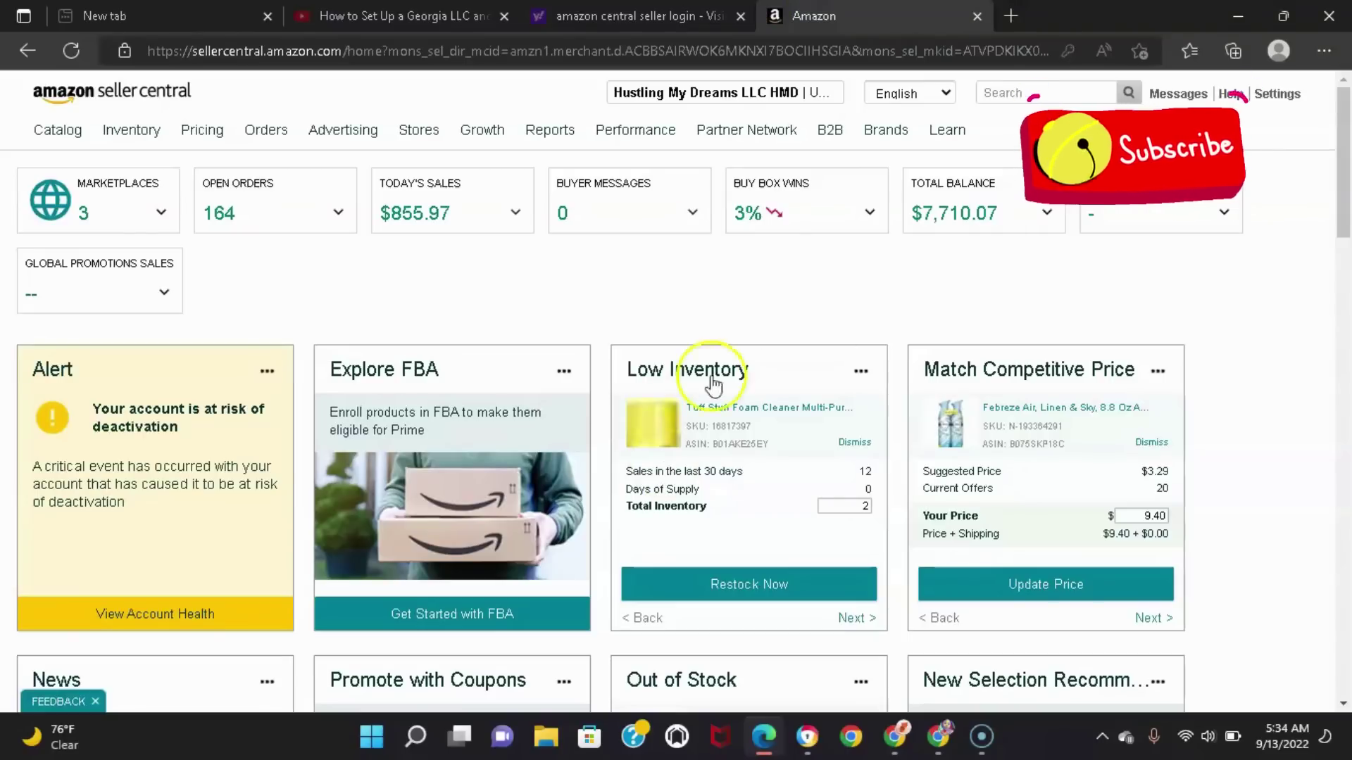
pyautogui.click(1012, 16)
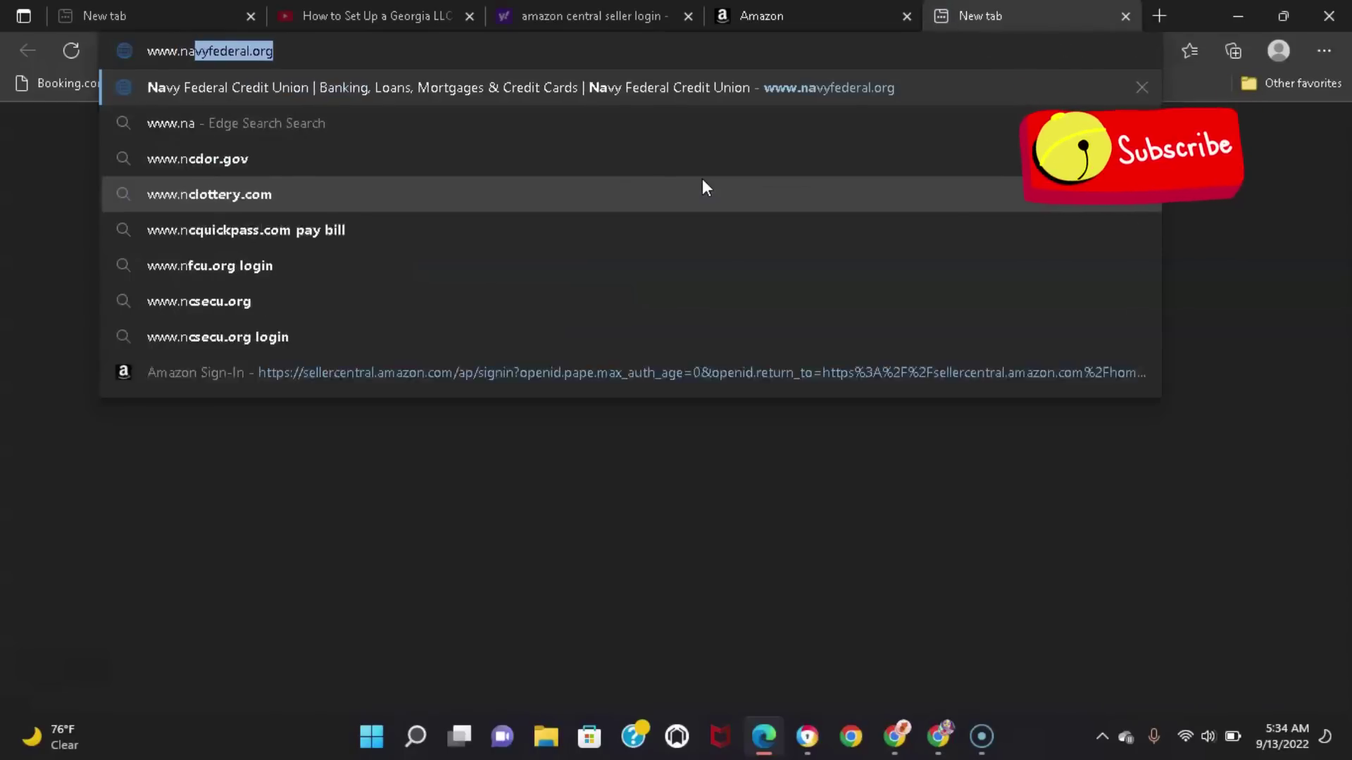
pyautogui.press('BackSpace')
pyautogui.write('.')
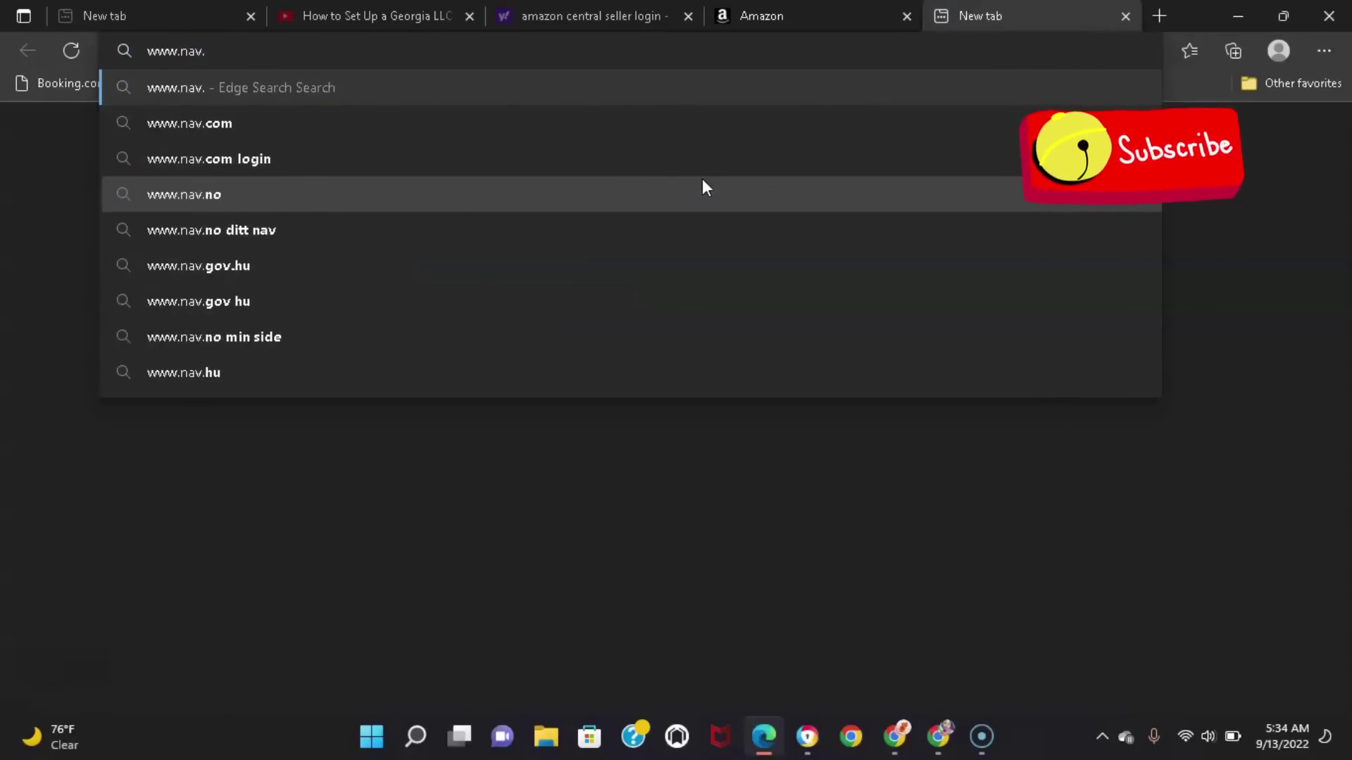
pyautogui.write('co')
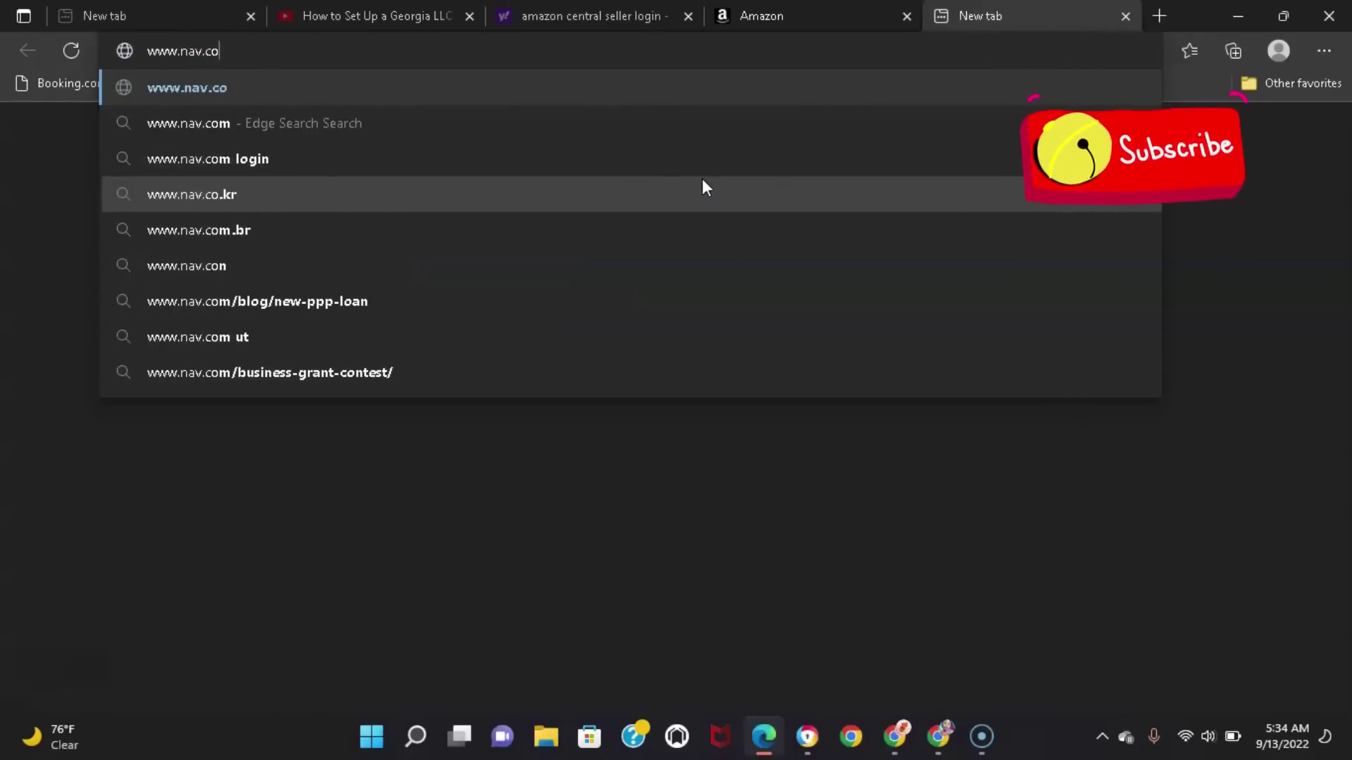
pyautogui.write('m')
pyautogui.press('Return')
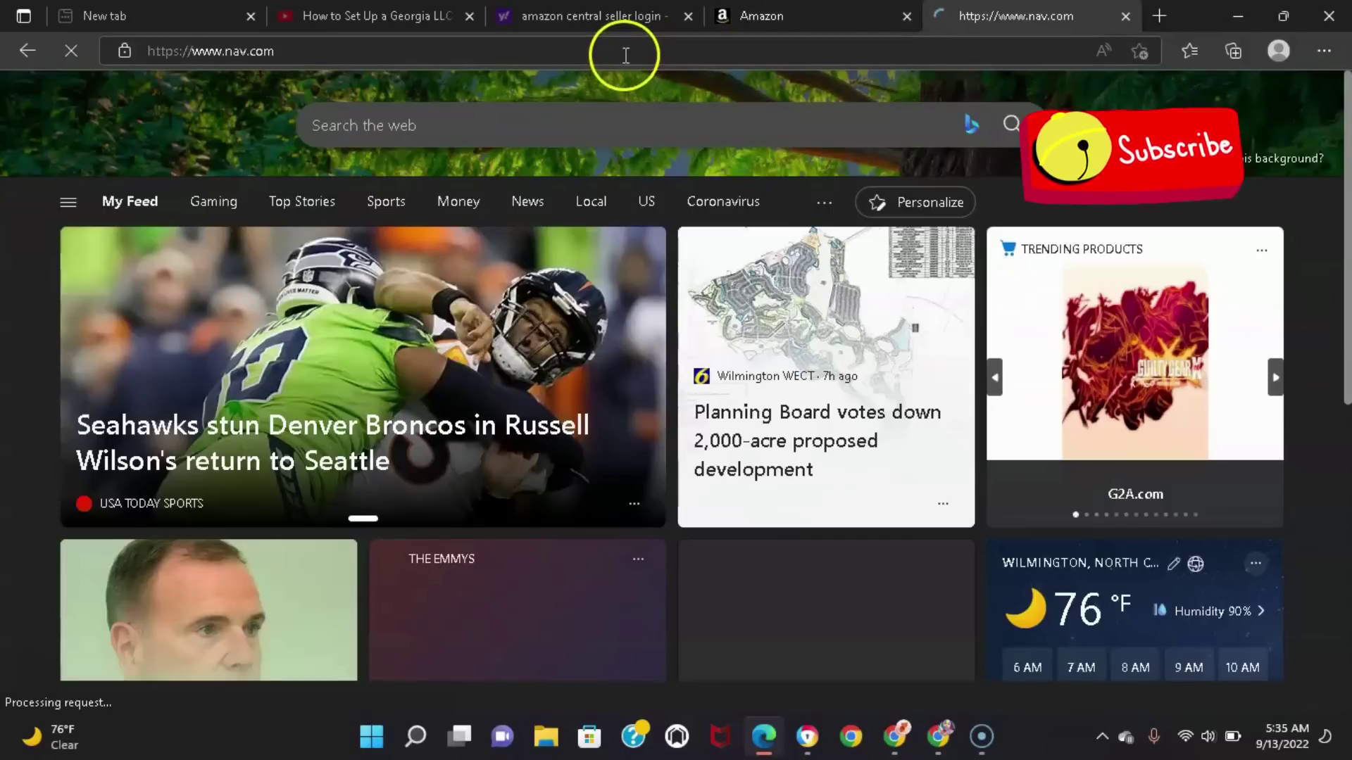
# Start Nav registration and choose Other as the way to grow the business
pyautogui.click(625, 54)
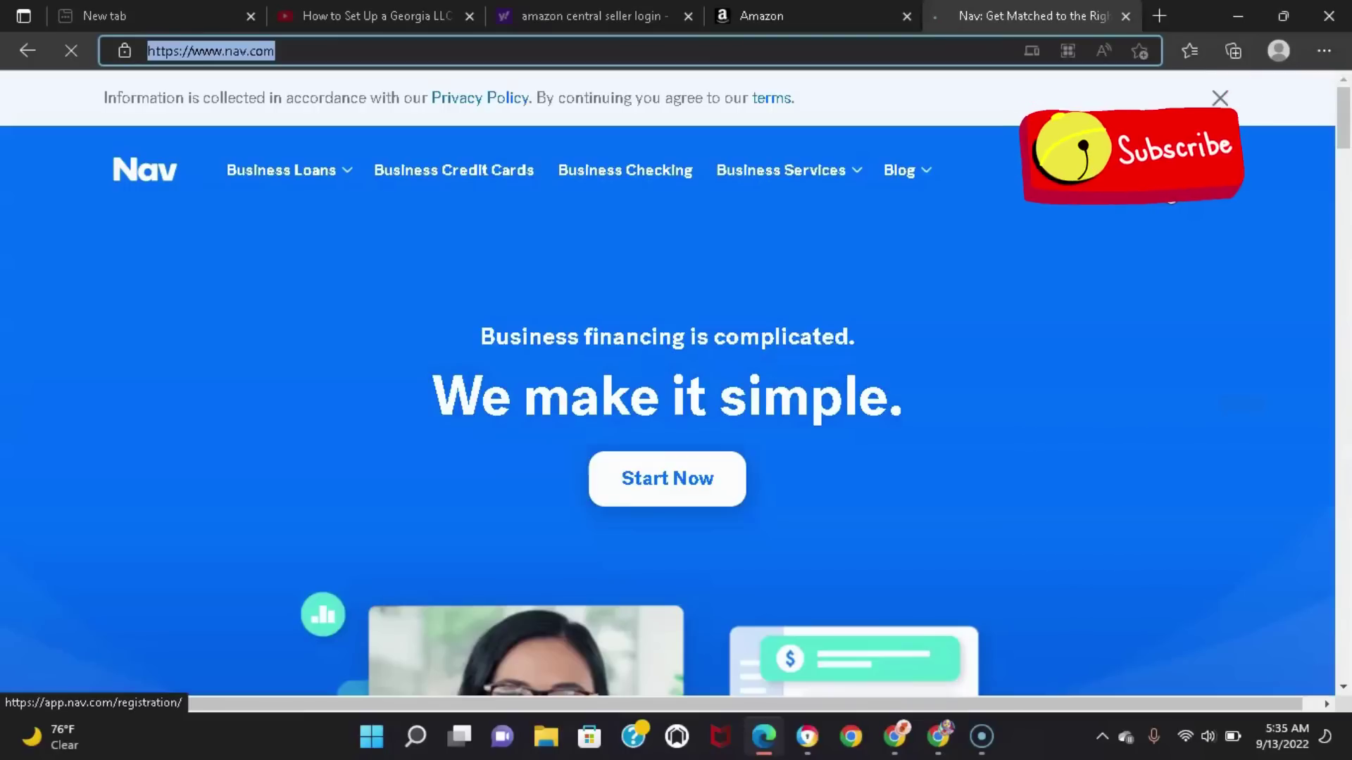
pyautogui.click(666, 478)
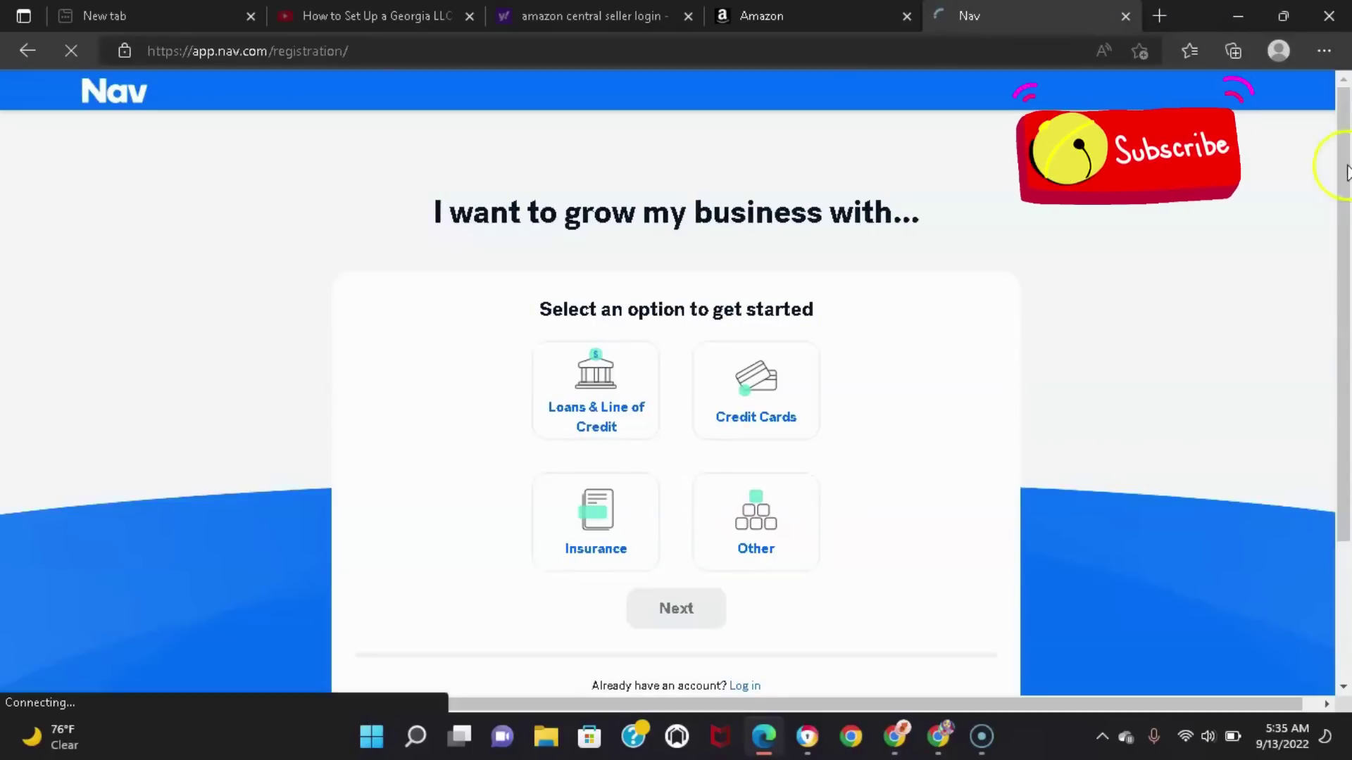
pyautogui.moveTo(1346, 169); pyautogui.dragTo(1346, 231)
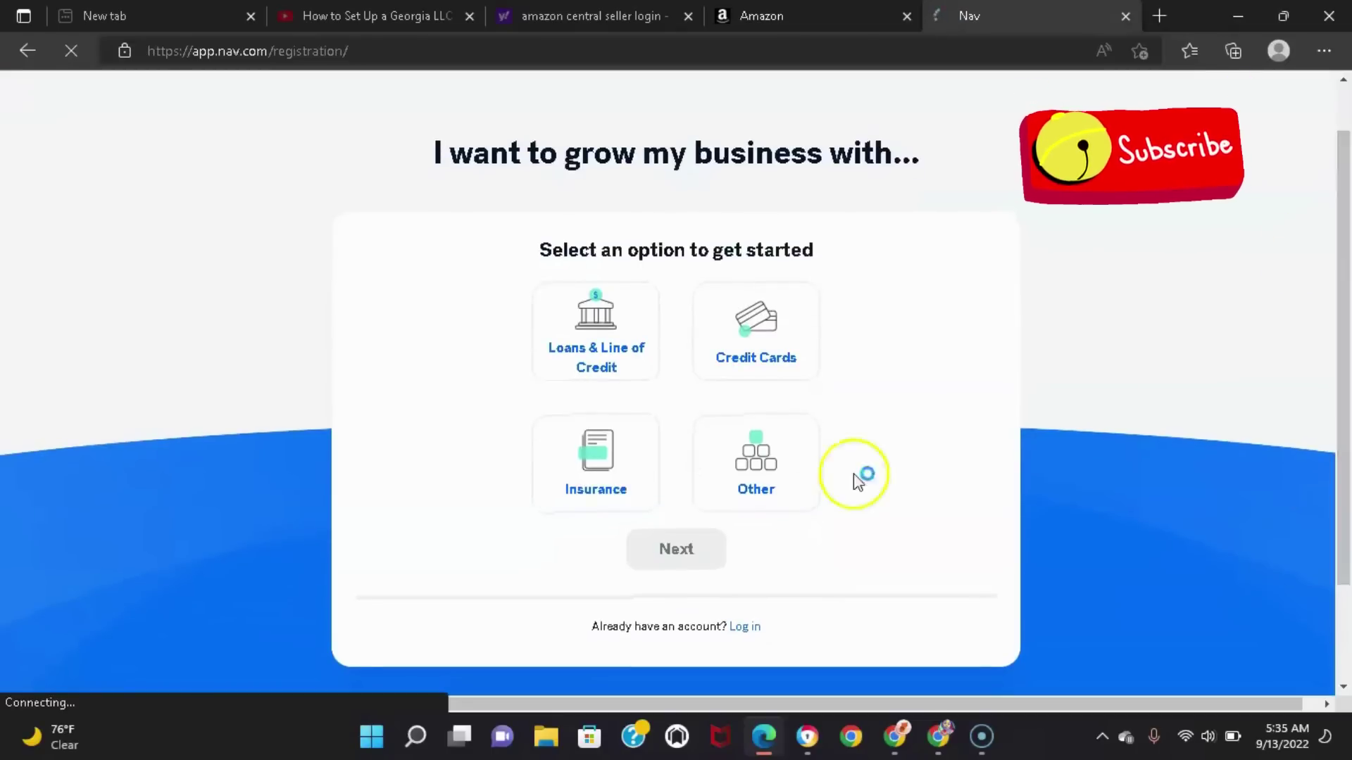
pyautogui.click(602, 430)
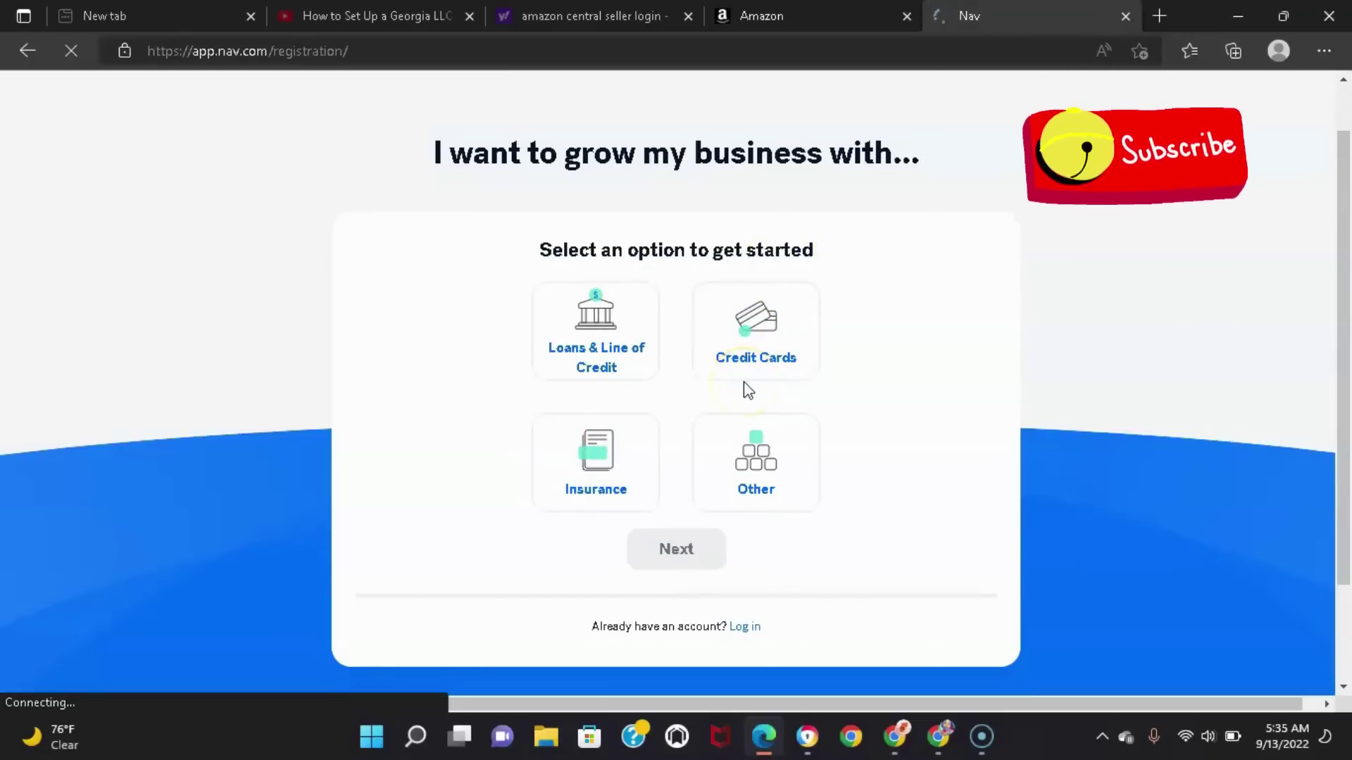
pyautogui.click(754, 433)
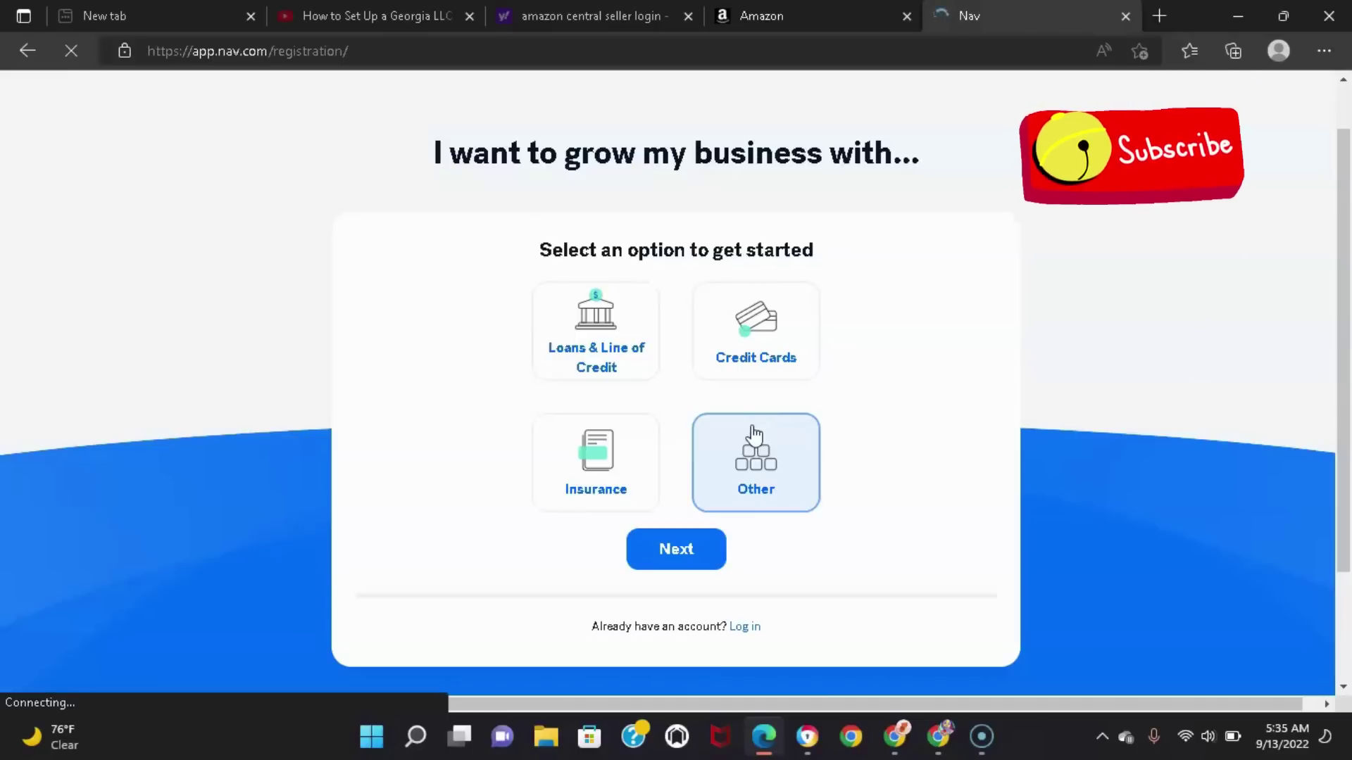
# Enter business name H2O GLORY and the business ZIP code, then submit the details
pyautogui.click(692, 548)
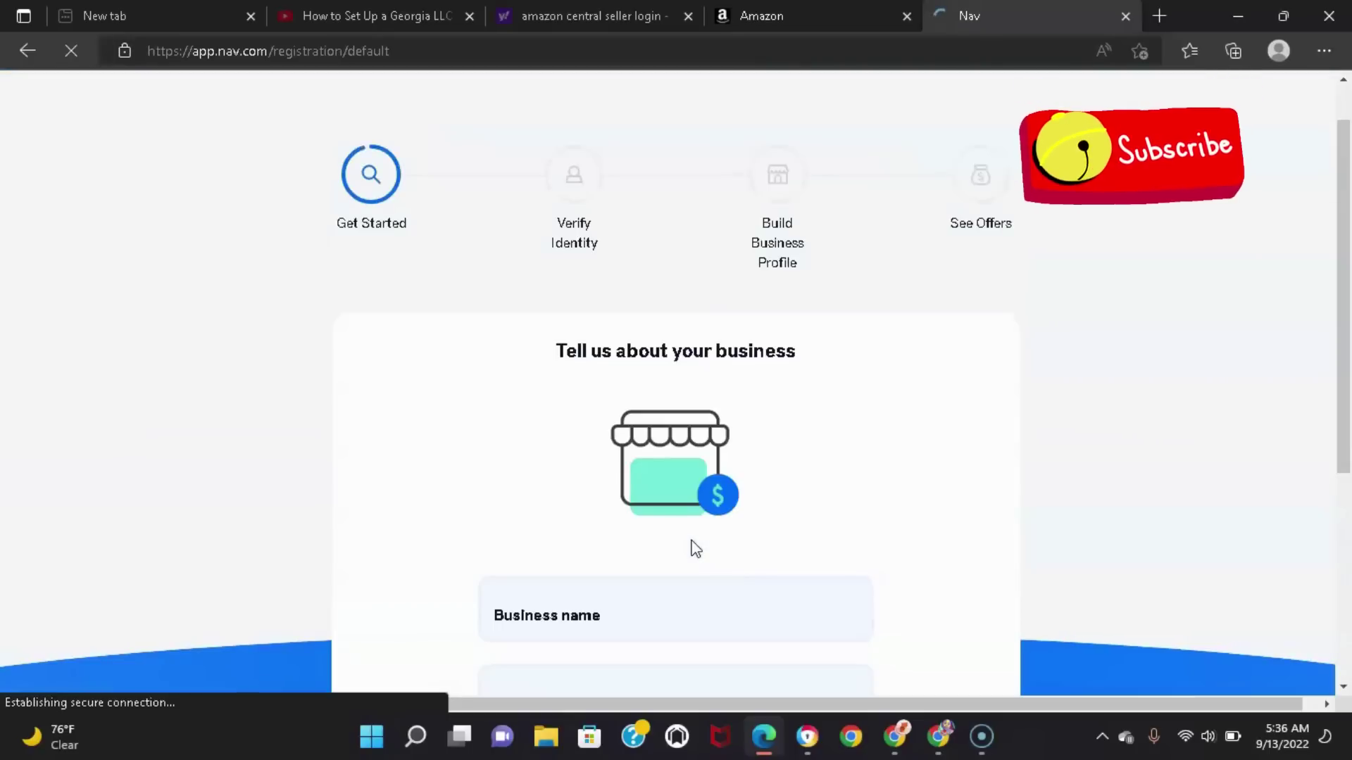
pyautogui.scroll(-1, 1343, 211)
pyautogui.scroll(2, 1344, 169)
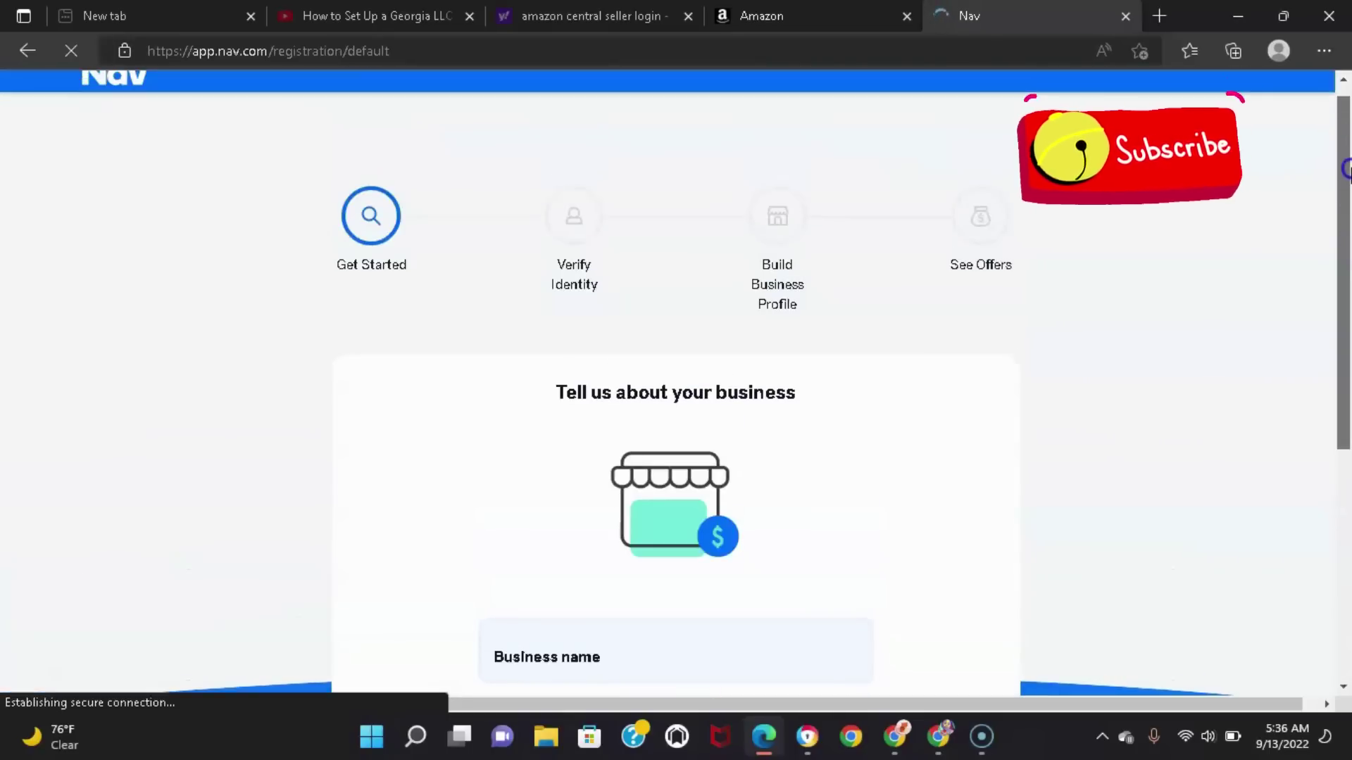
pyautogui.moveTo(1346, 169); pyautogui.dragTo(1346, 295)
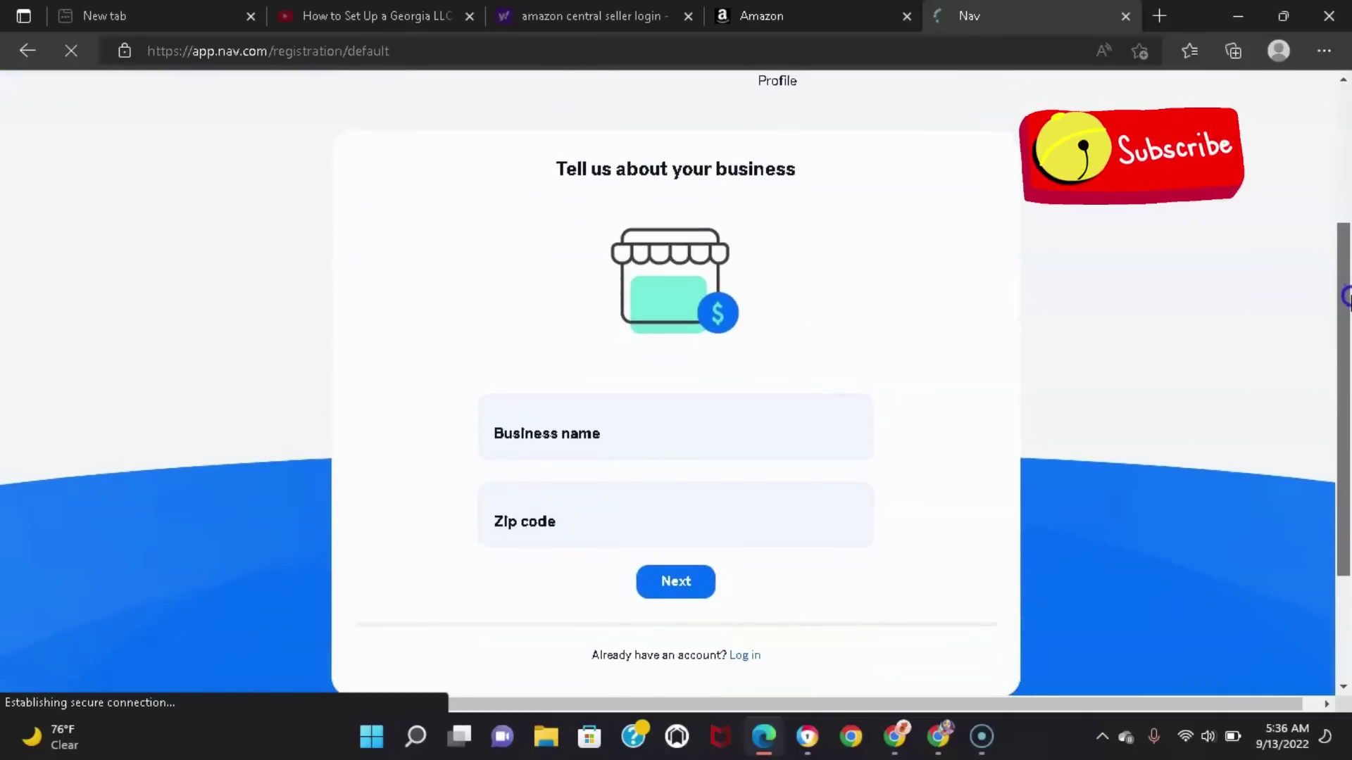
pyautogui.click(590, 413)
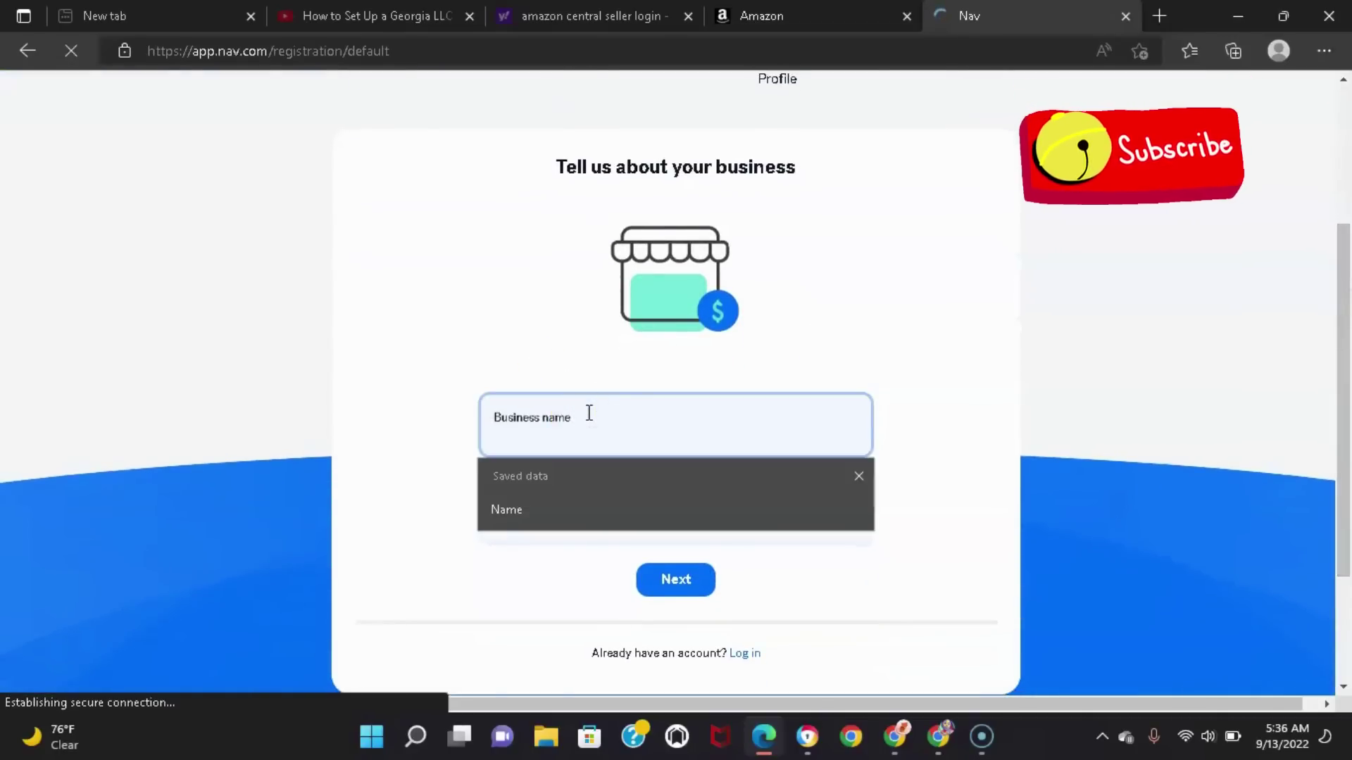
pyautogui.write('H2O GLORY')
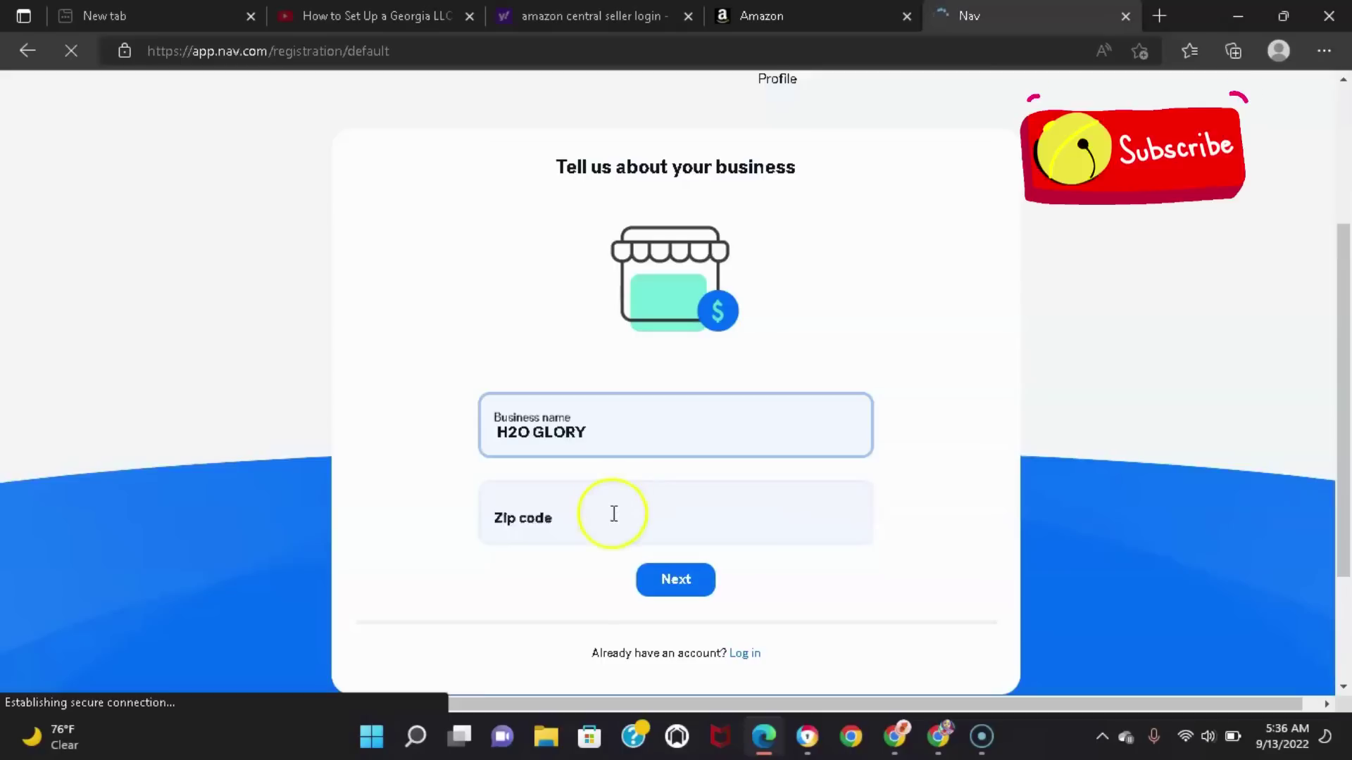
pyautogui.click(613, 519)
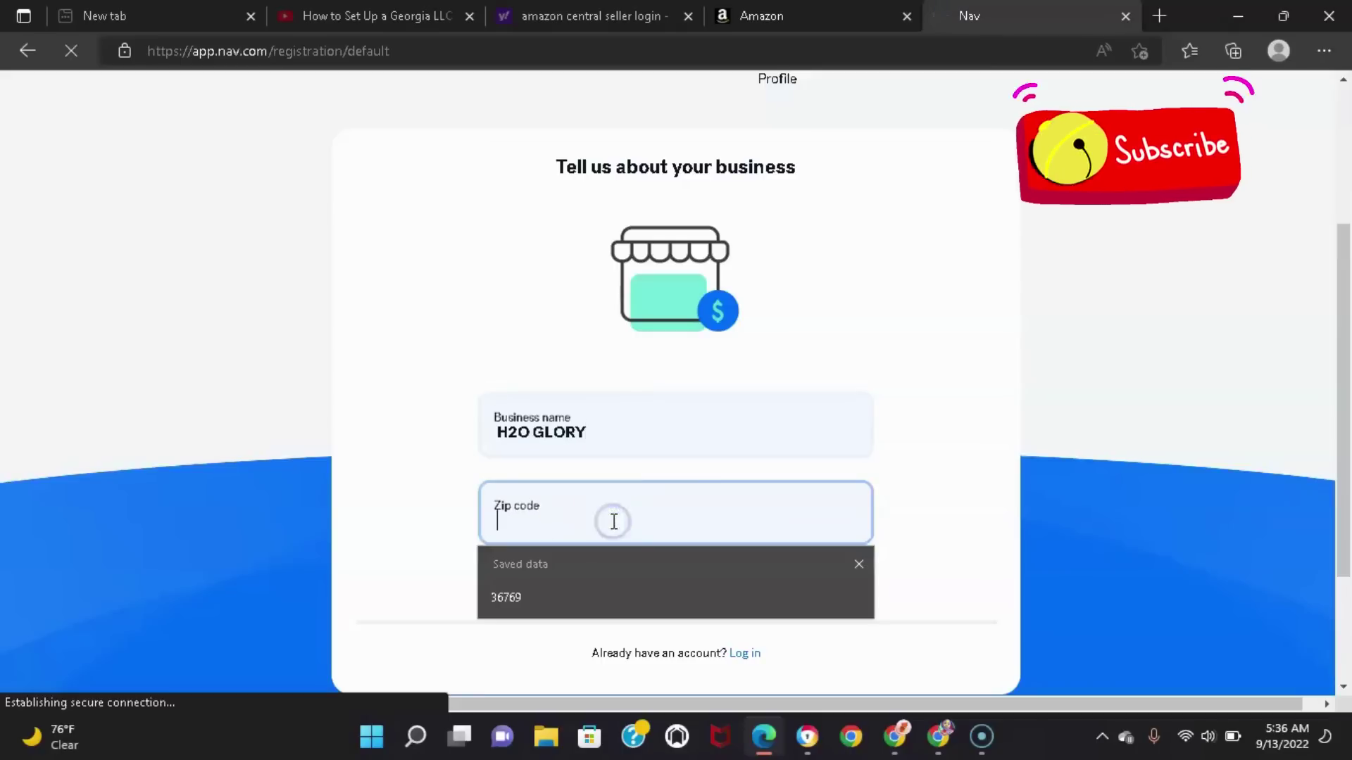
pyautogui.write('28401')
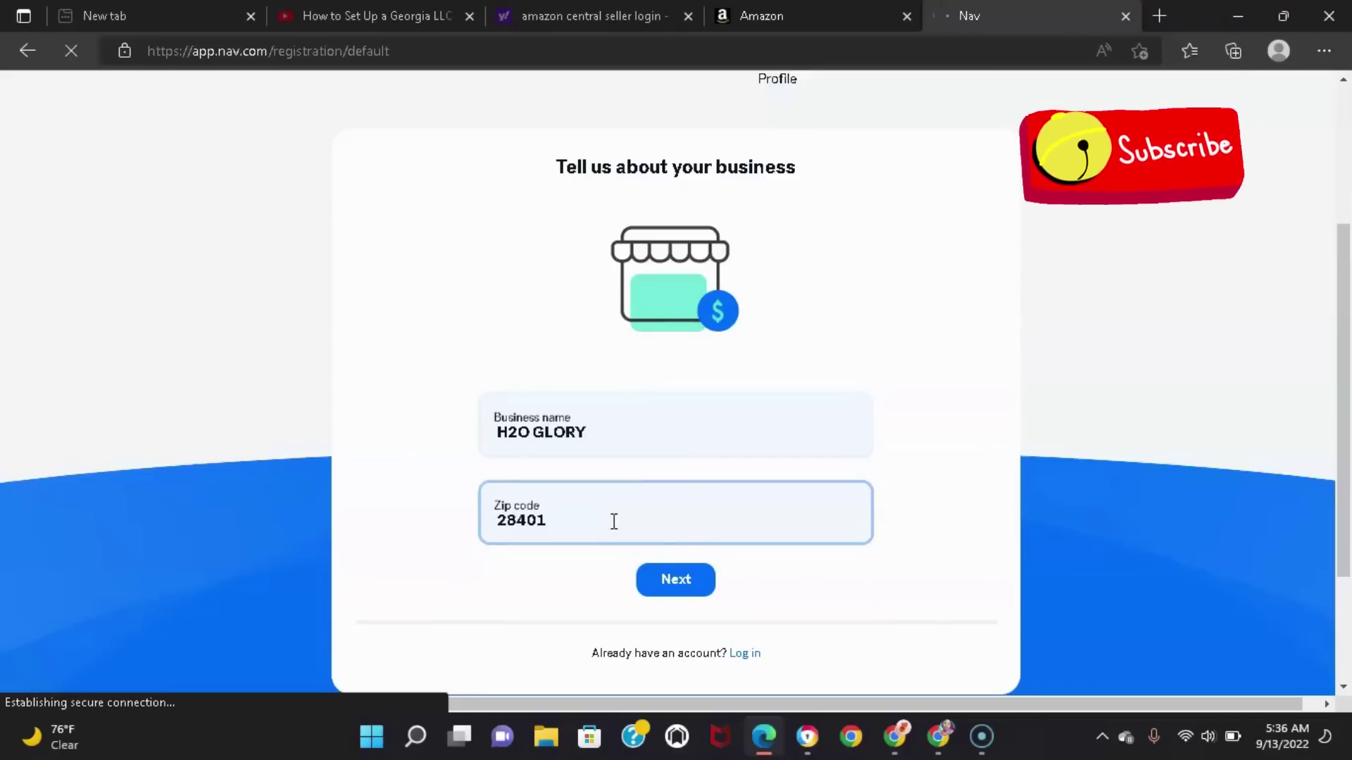
pyautogui.click(672, 582)
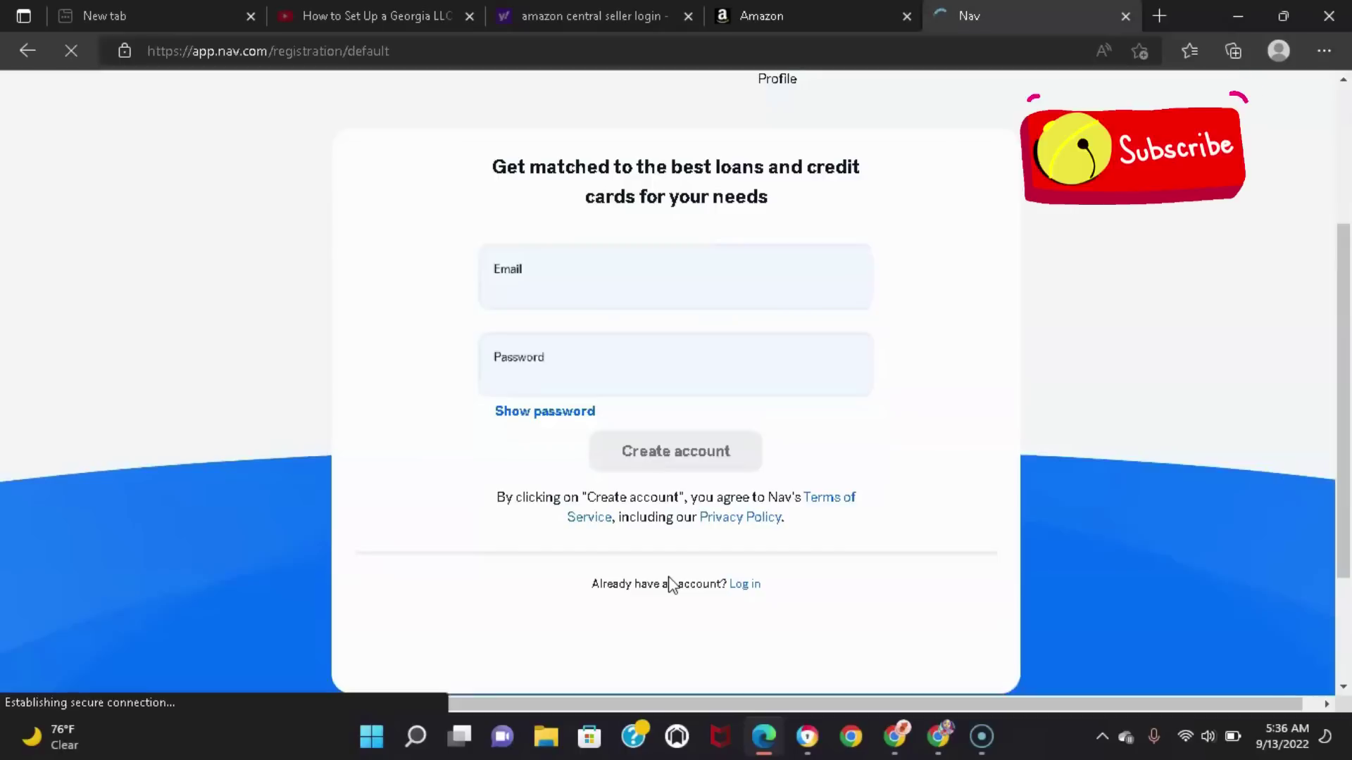
# Enter the account e-mail address in the sign-up form
pyautogui.click(570, 279)
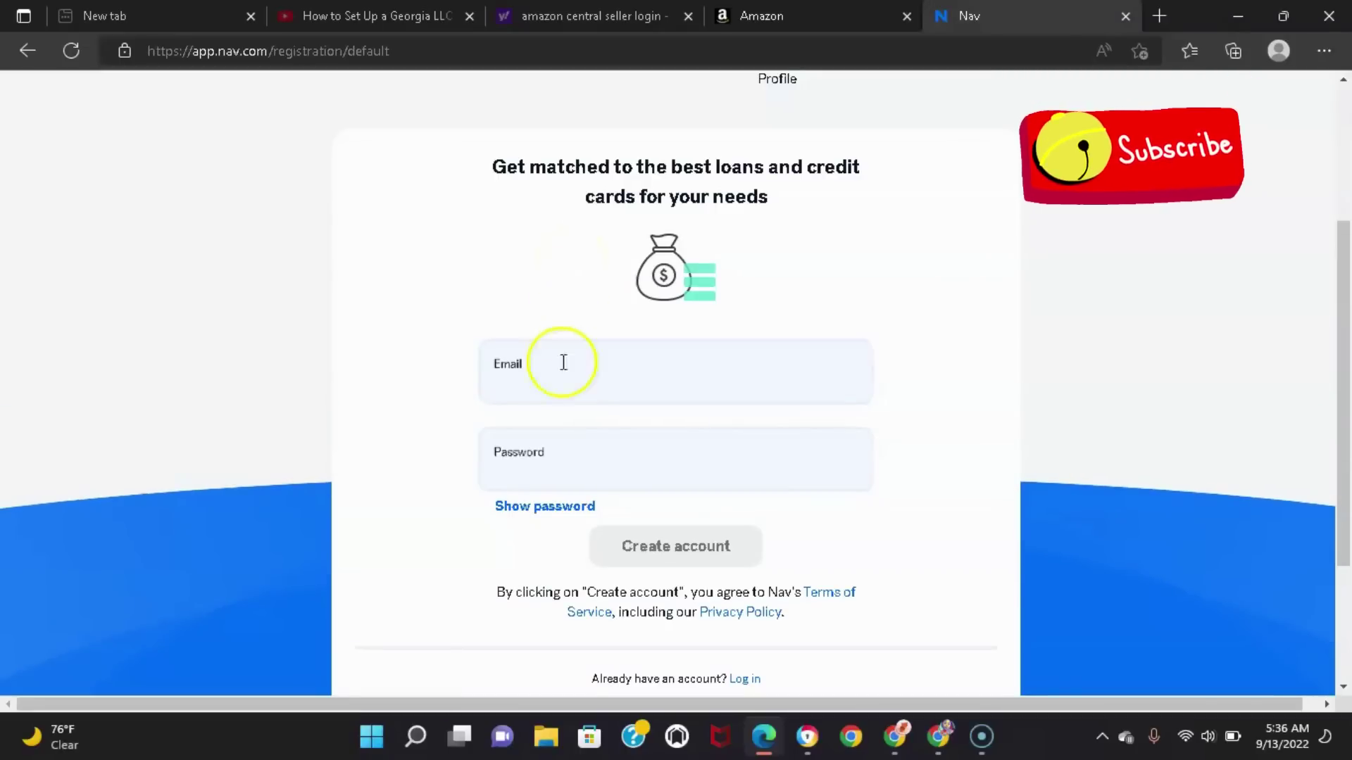
pyautogui.click(564, 363)
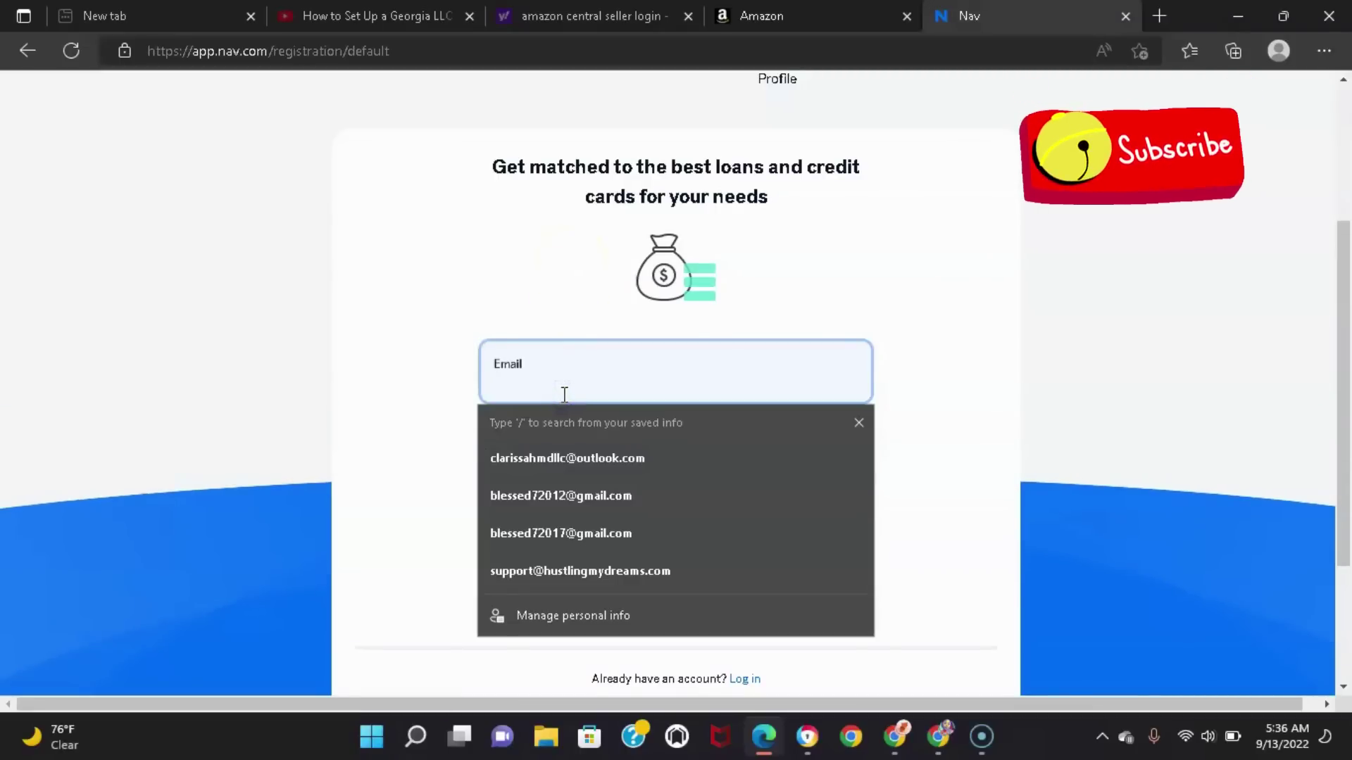
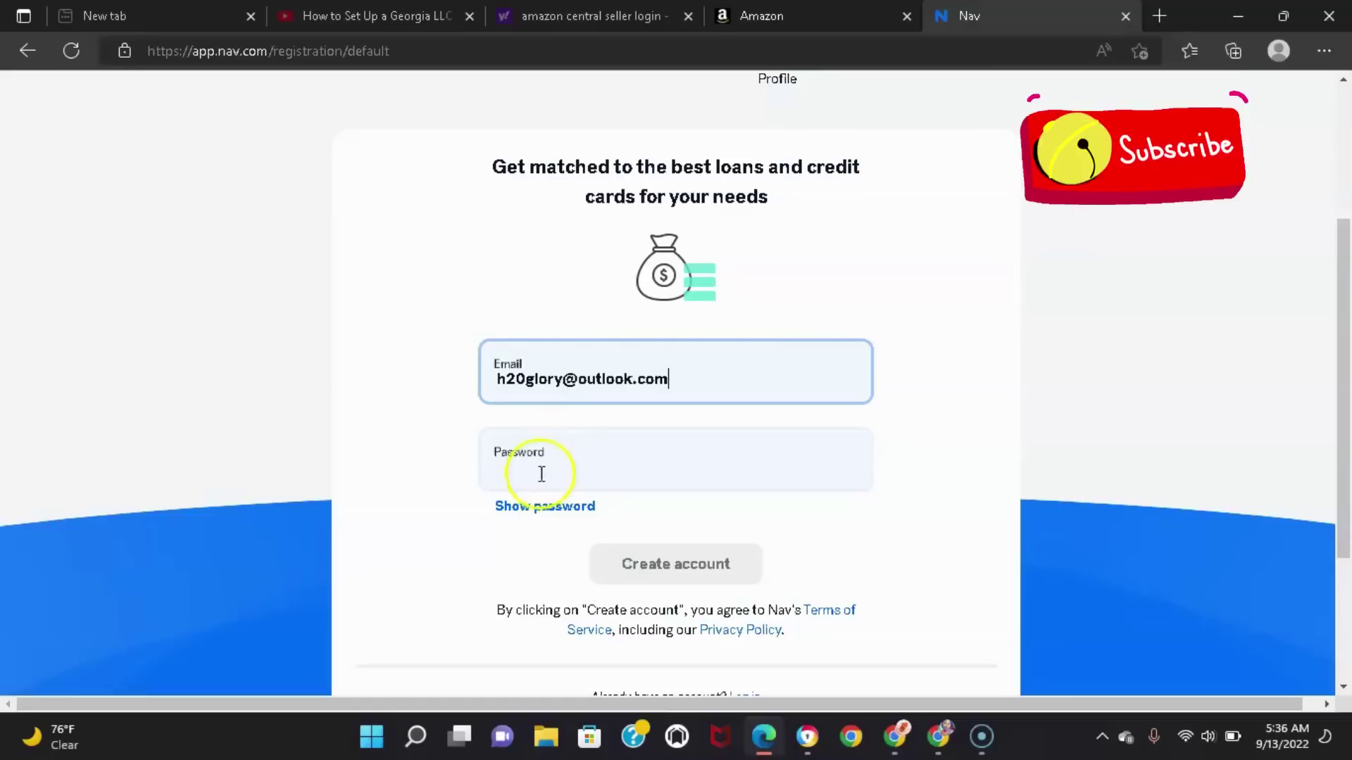
# Replace the weak password with one rated Strong and create the Nav account
pyautogui.click(541, 475)
pyautogui.write('****')
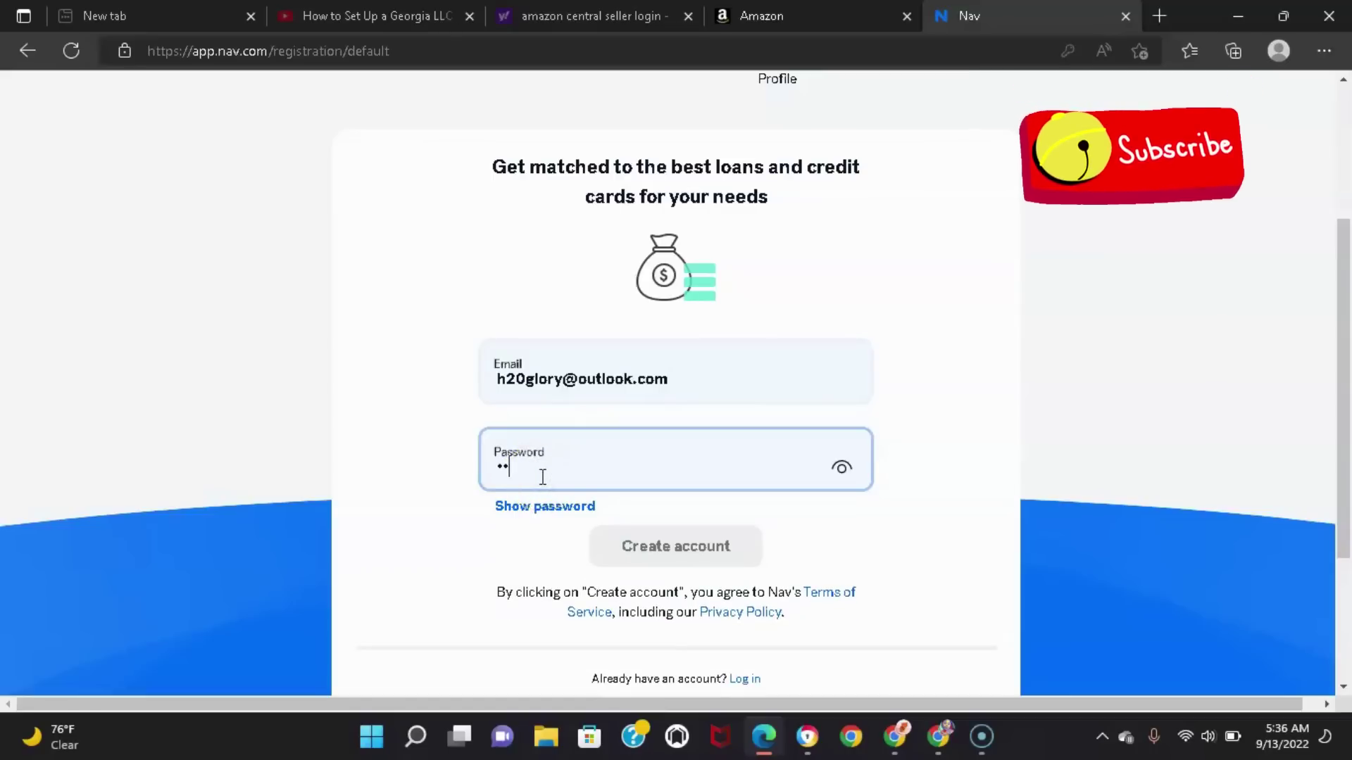
pyautogui.write('*****')
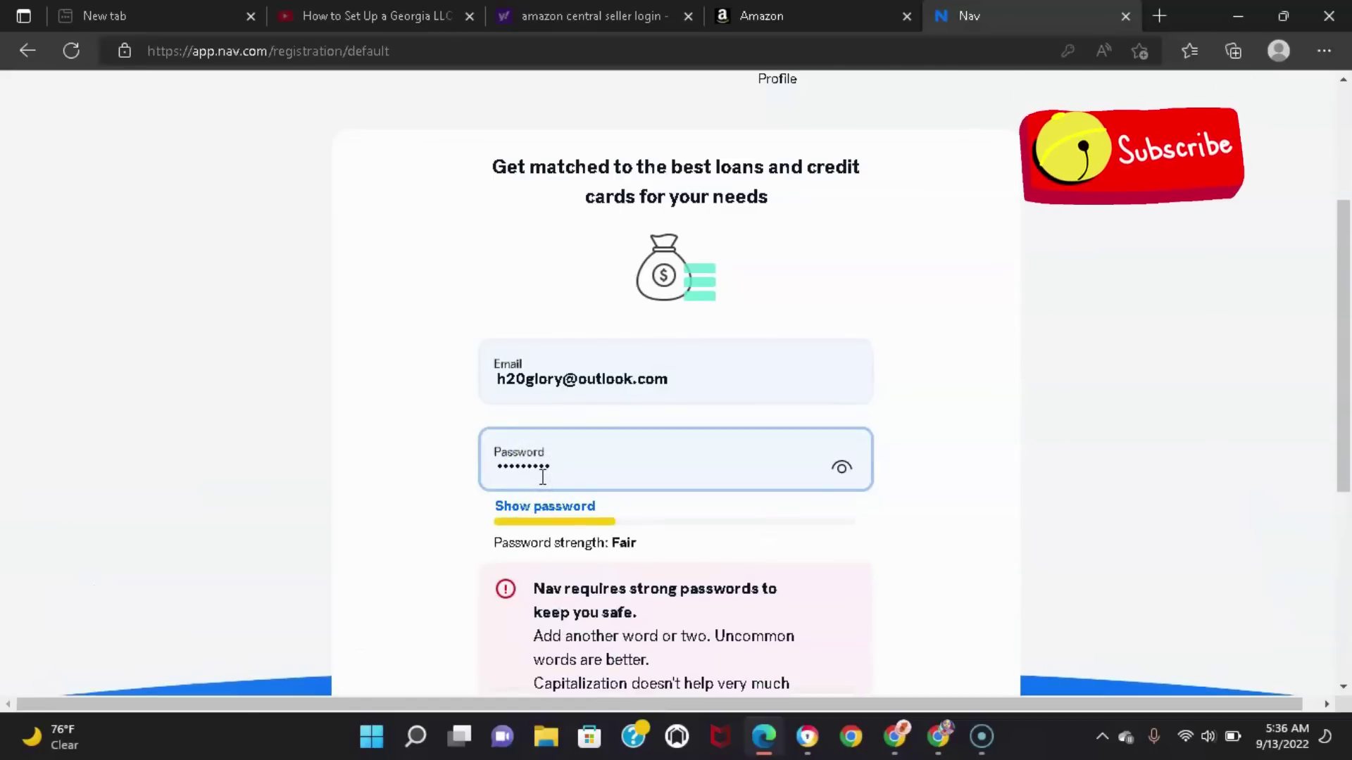
pyautogui.moveTo(1343, 381); pyautogui.dragTo(1346, 476)
pyautogui.click(637, 252)
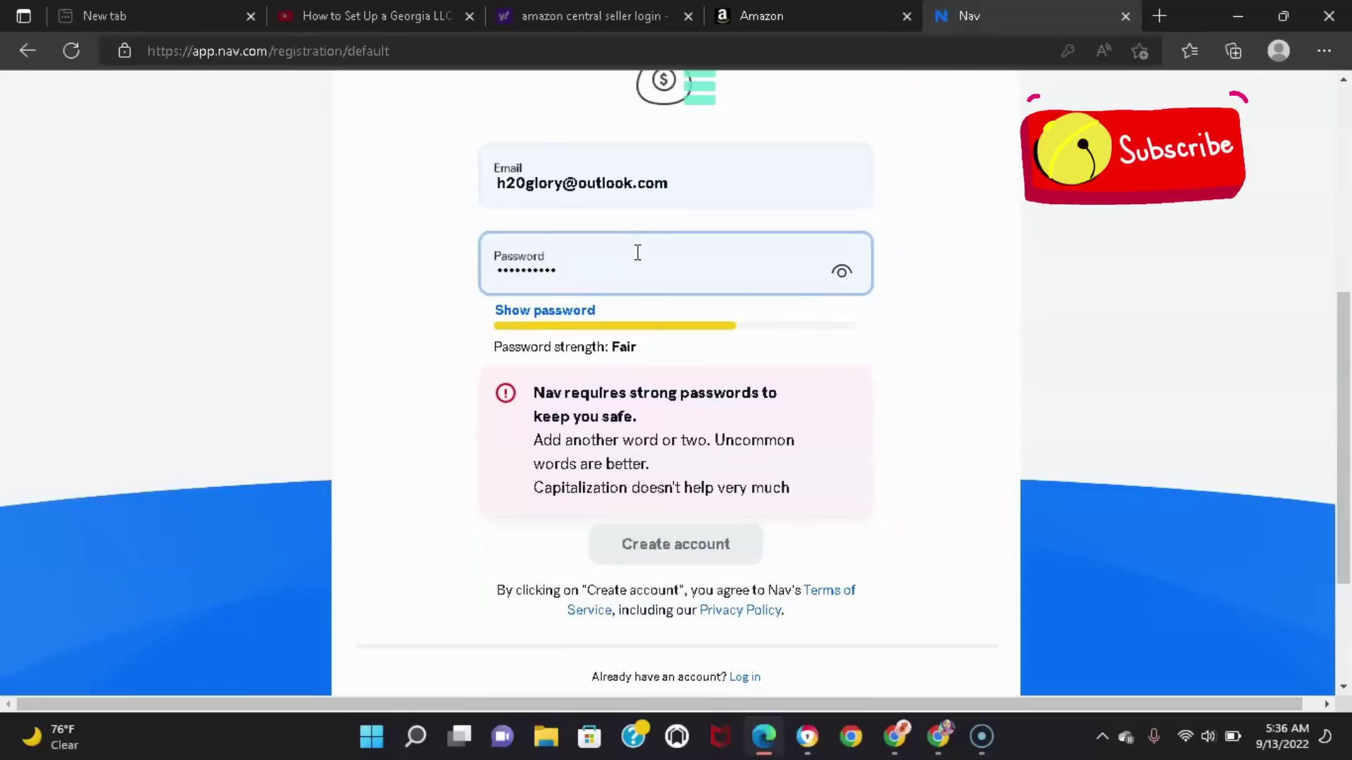
pyautogui.doubleClick(637, 253)
pyautogui.write('•')
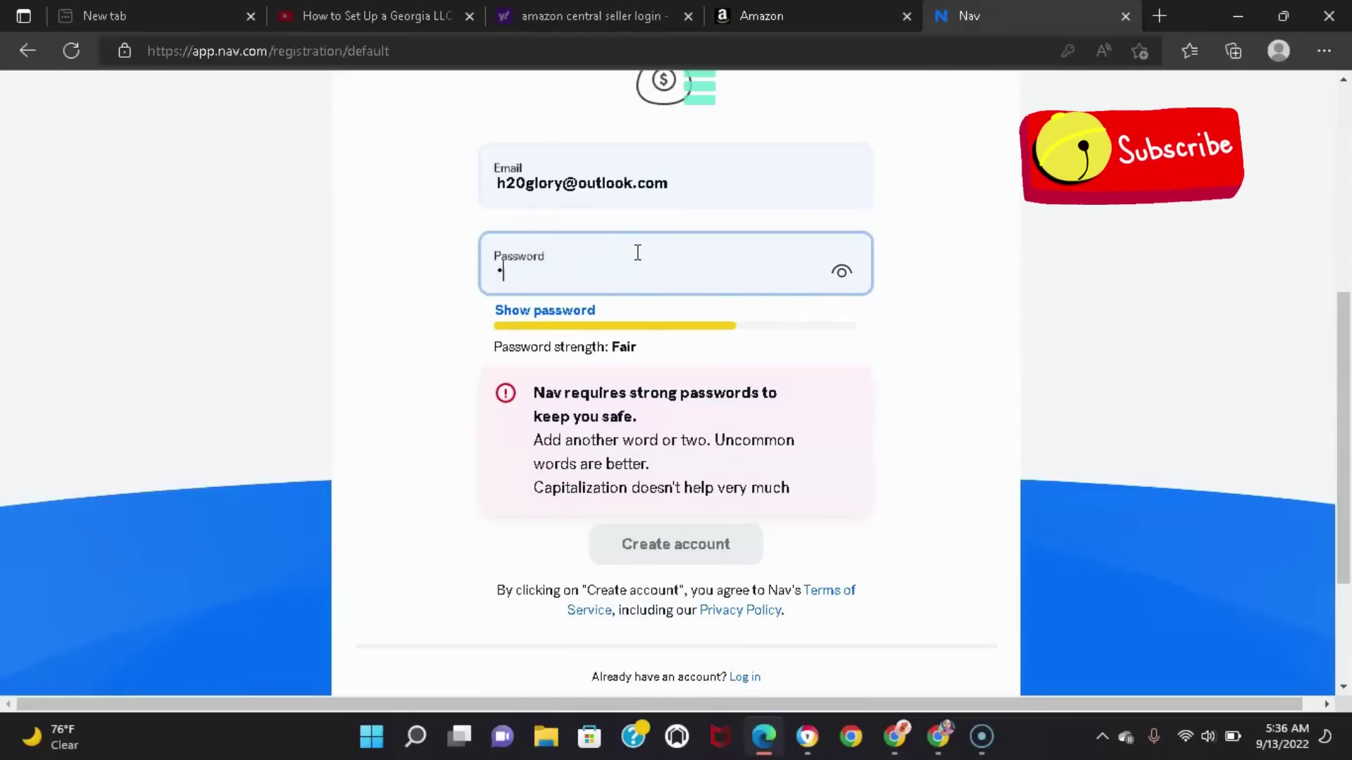
pyautogui.write('•••••••')
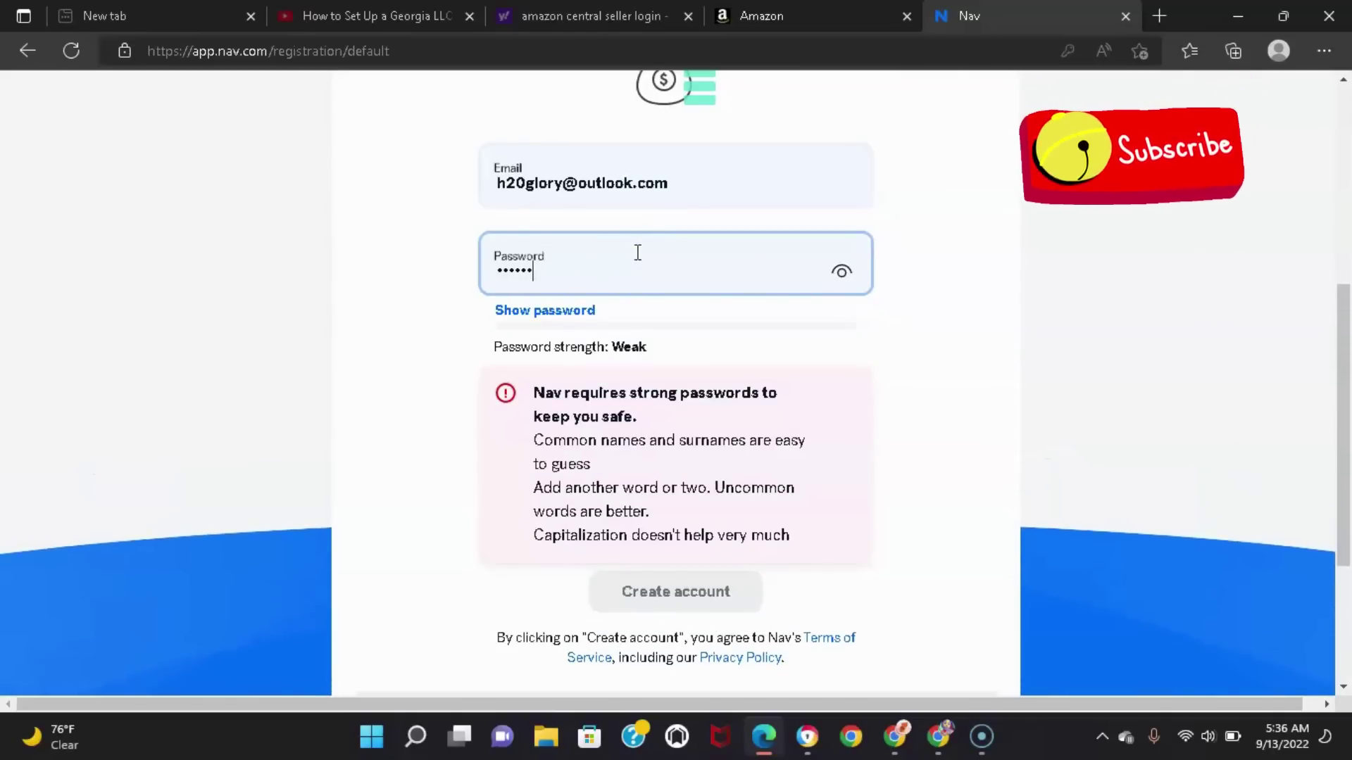
pyautogui.press('BackSpace')
pyautogui.press('BackSpace')
pyautogui.press('BackSpace')
pyautogui.press('BackSpace')
pyautogui.press('BackSpace')
pyautogui.press('BackSpace')
pyautogui.write('••••')
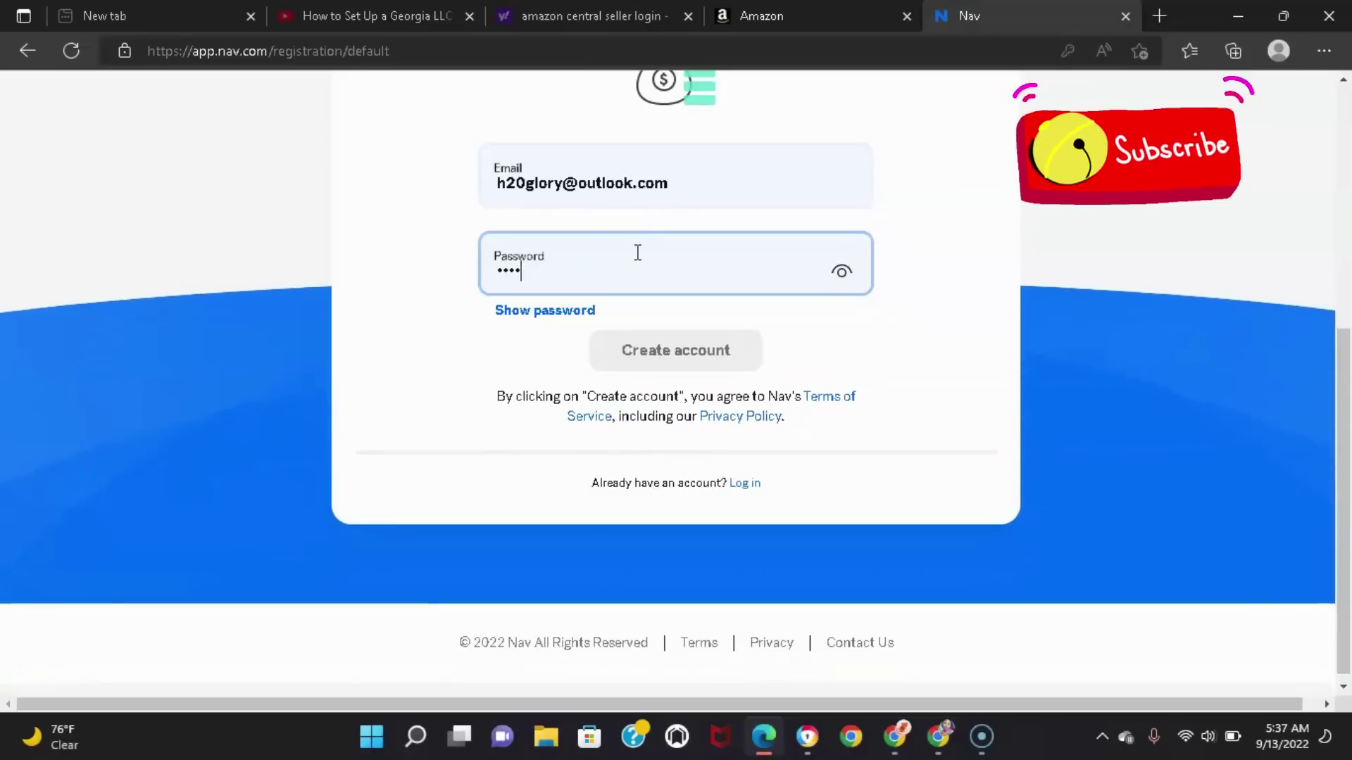
pyautogui.write('••••••••')
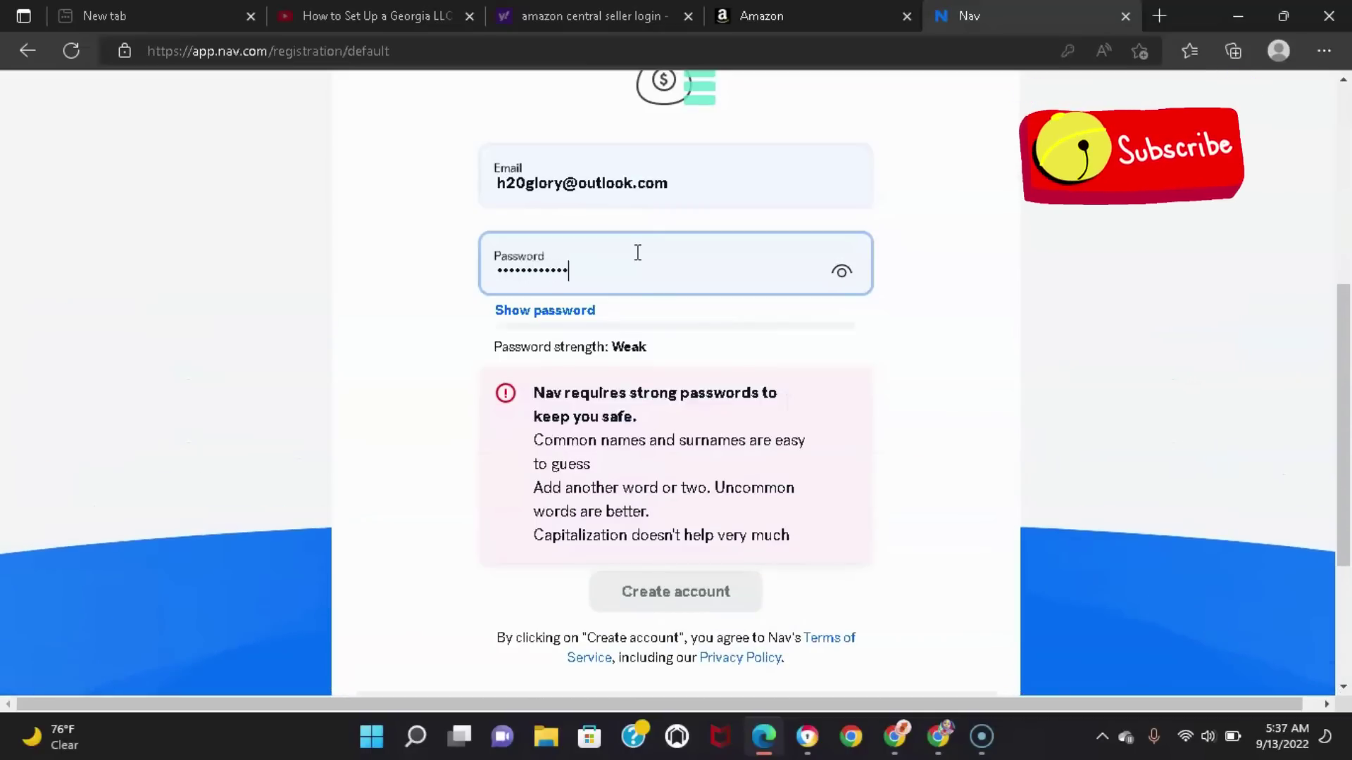
pyautogui.write('••')
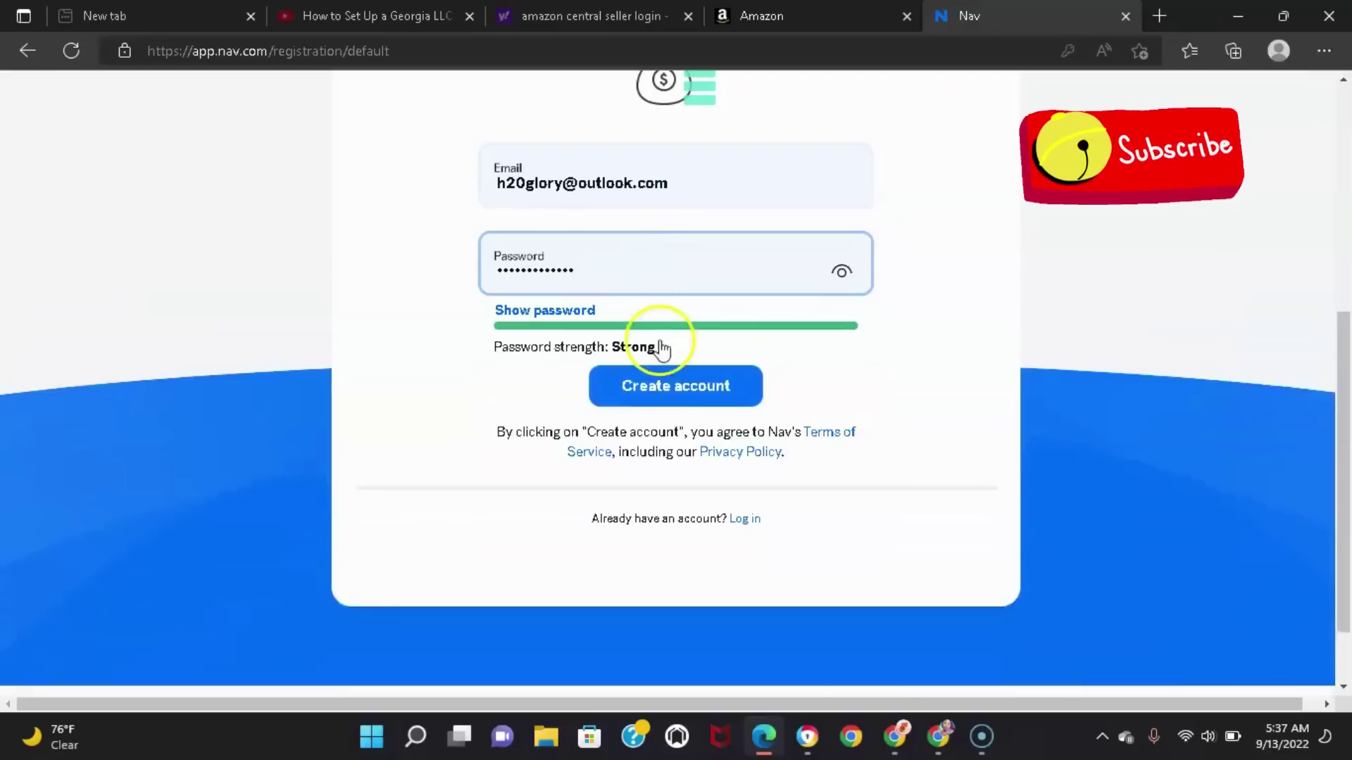
pyautogui.click(674, 385)
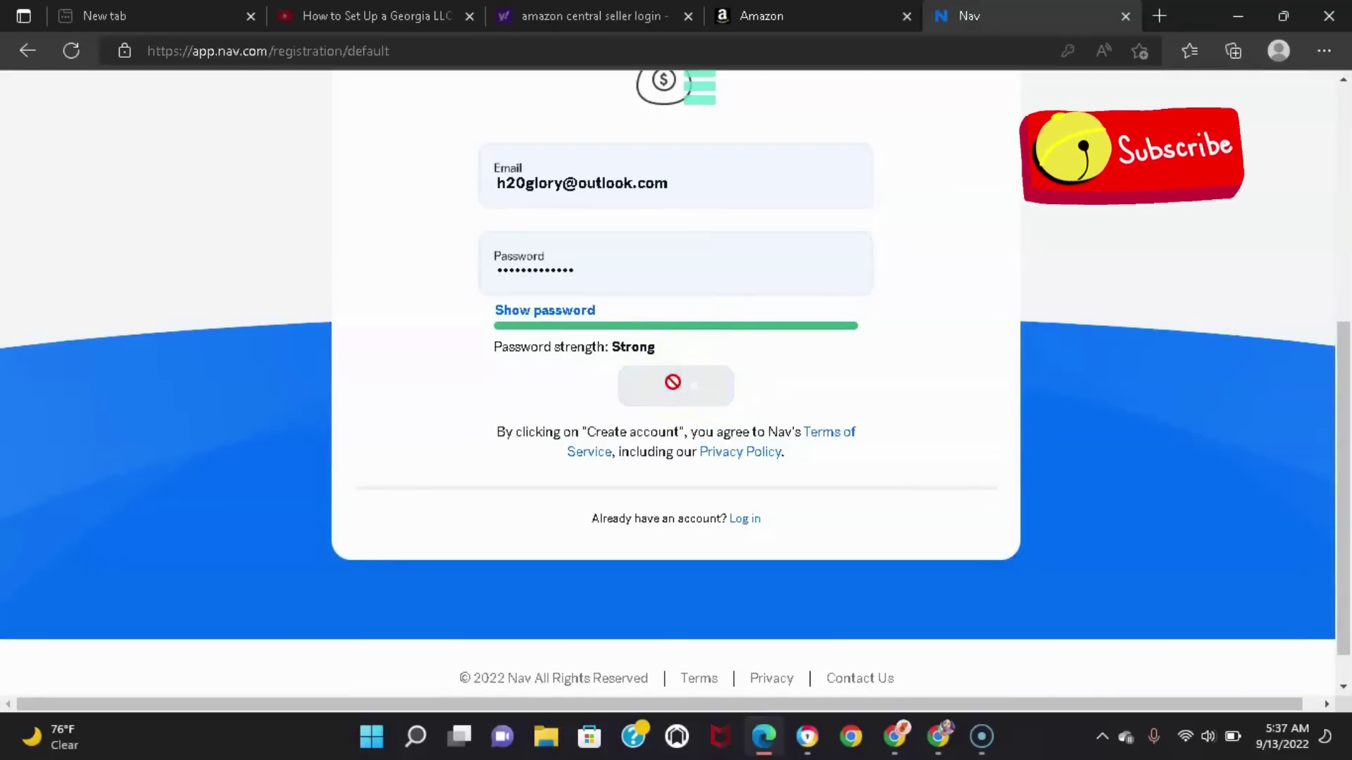
# Dismiss the browser's offer to save the password
pyautogui.click(676, 391)
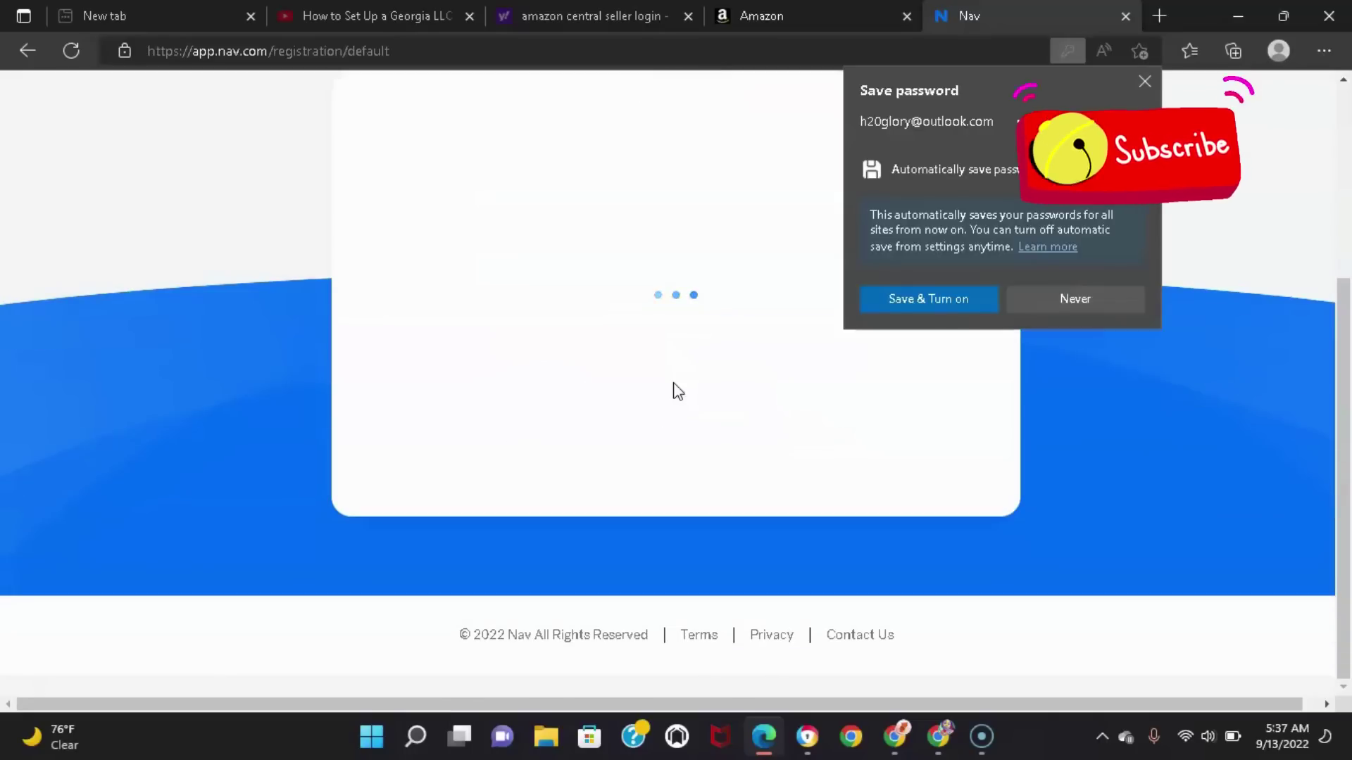
pyautogui.click(1142, 83)
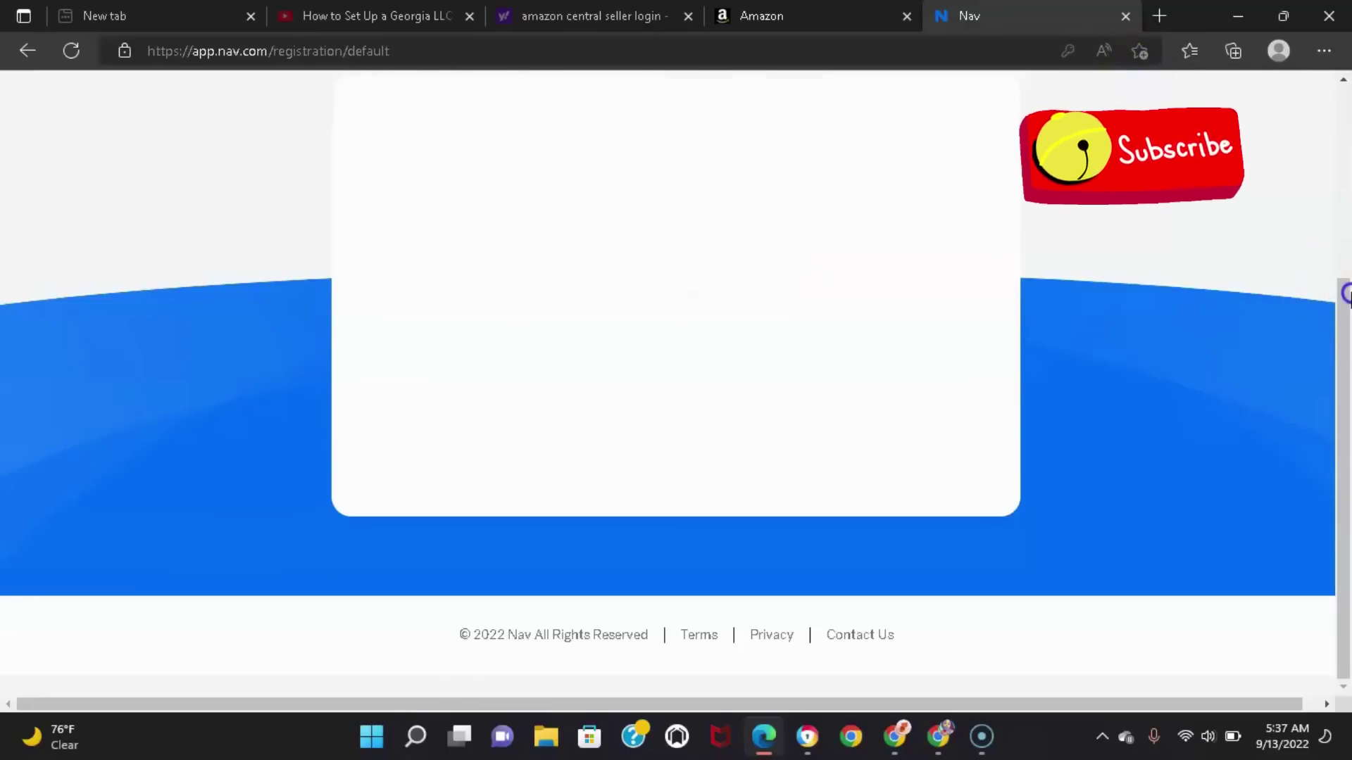
pyautogui.scroll(1, 1346, 293)
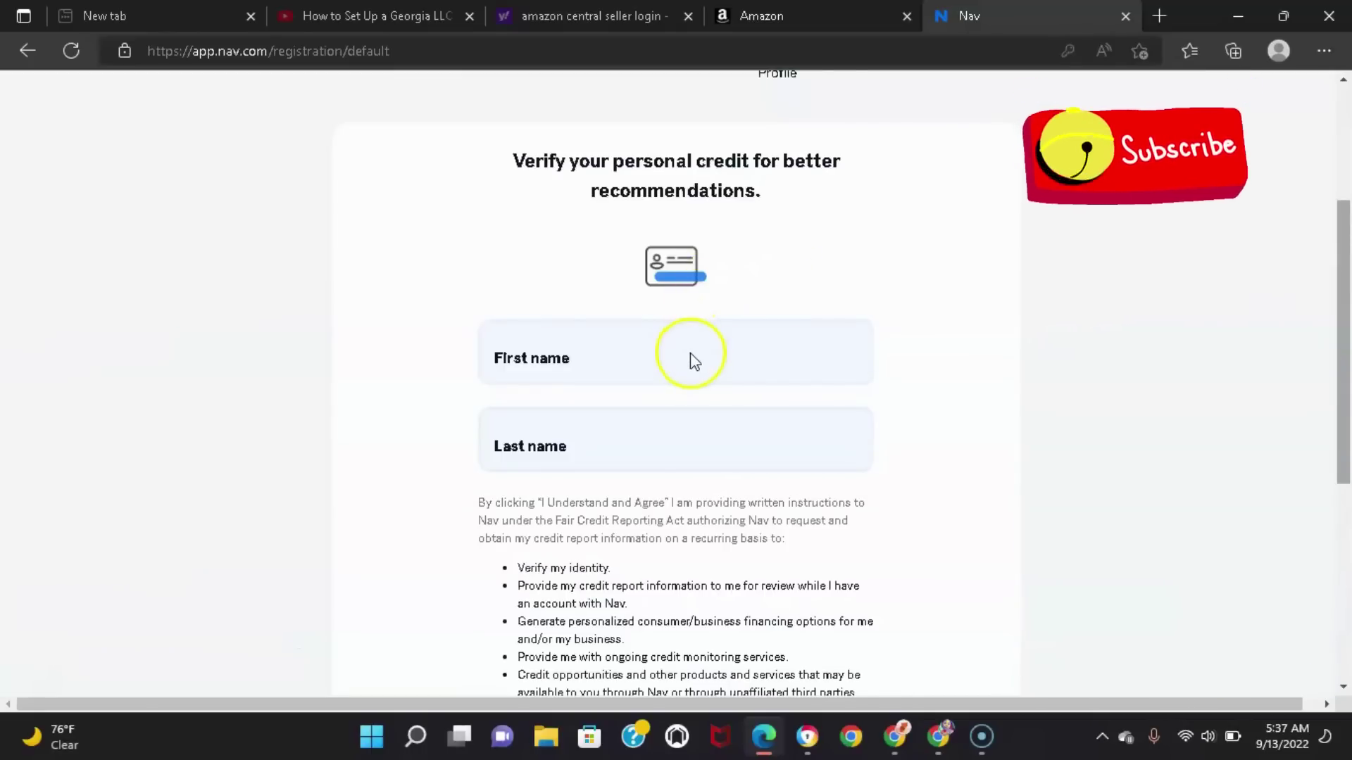
# Enter the user's first and last name, accept the credit report authorization, and continue
pyautogui.click(562, 362)
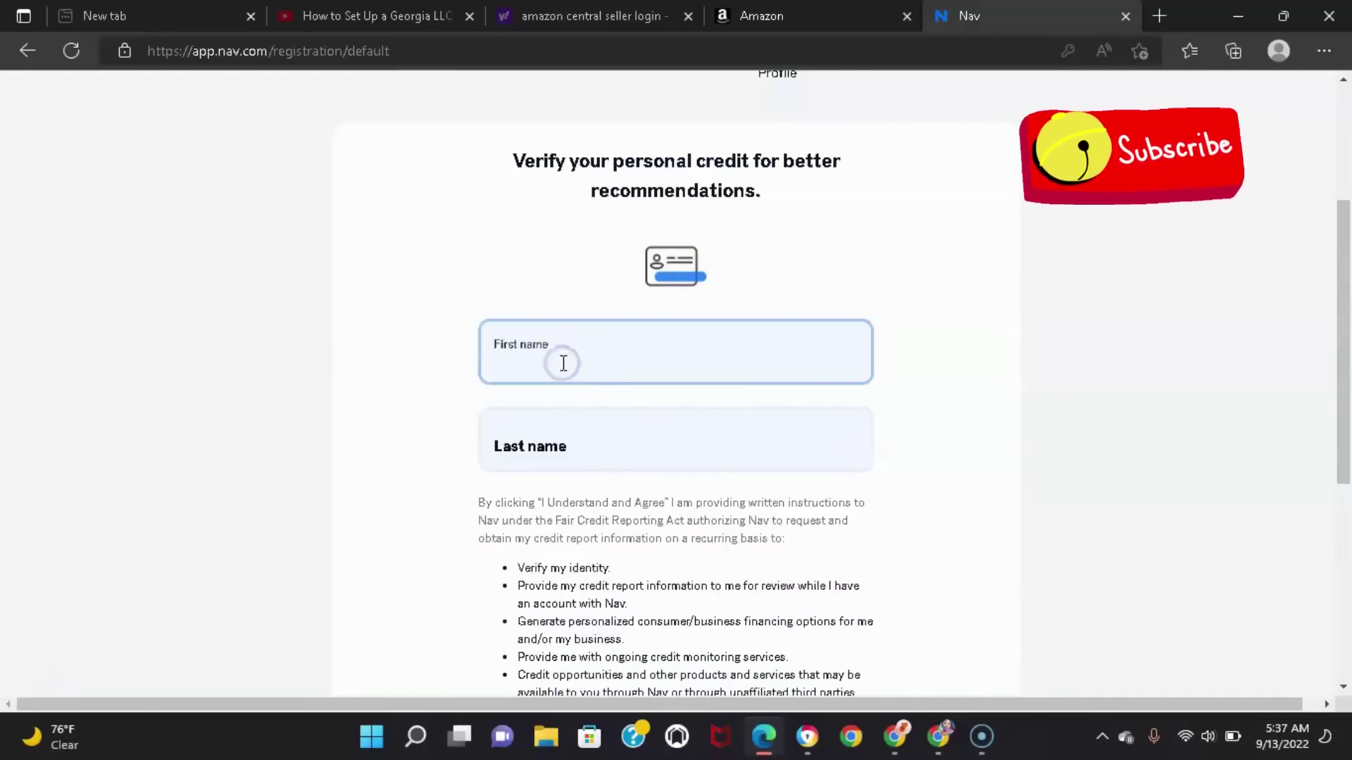
pyautogui.moveTo(1345, 290); pyautogui.dragTo(1346, 359)
pyautogui.click(651, 269)
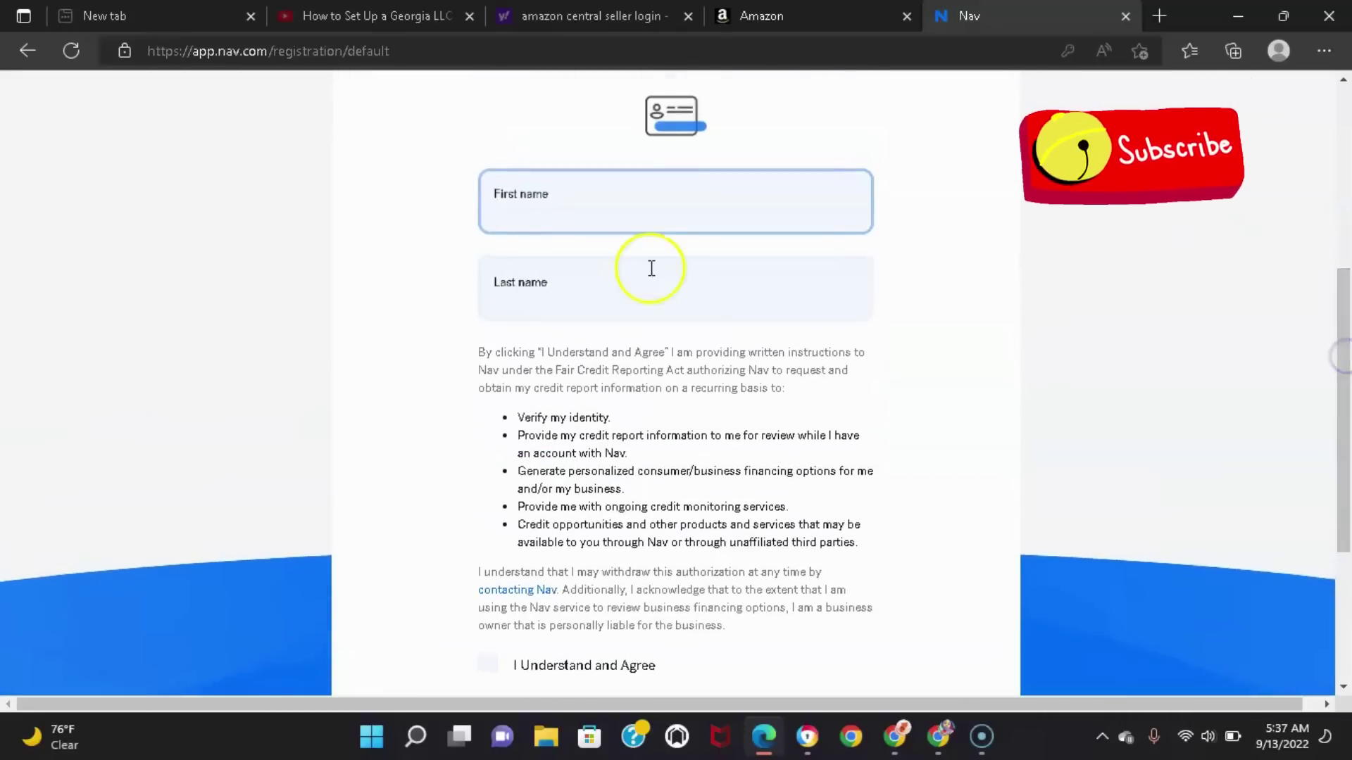
pyautogui.click(564, 217)
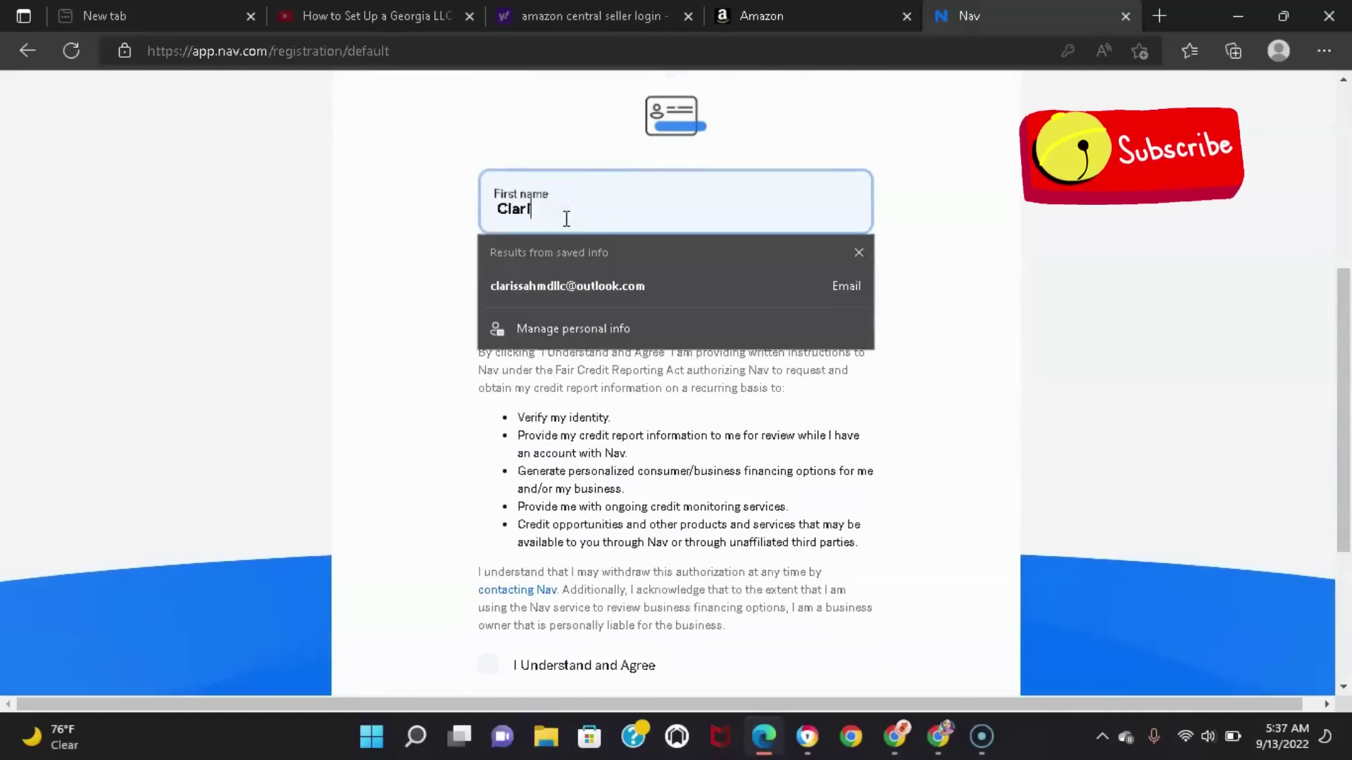
pyautogui.press('Tab')
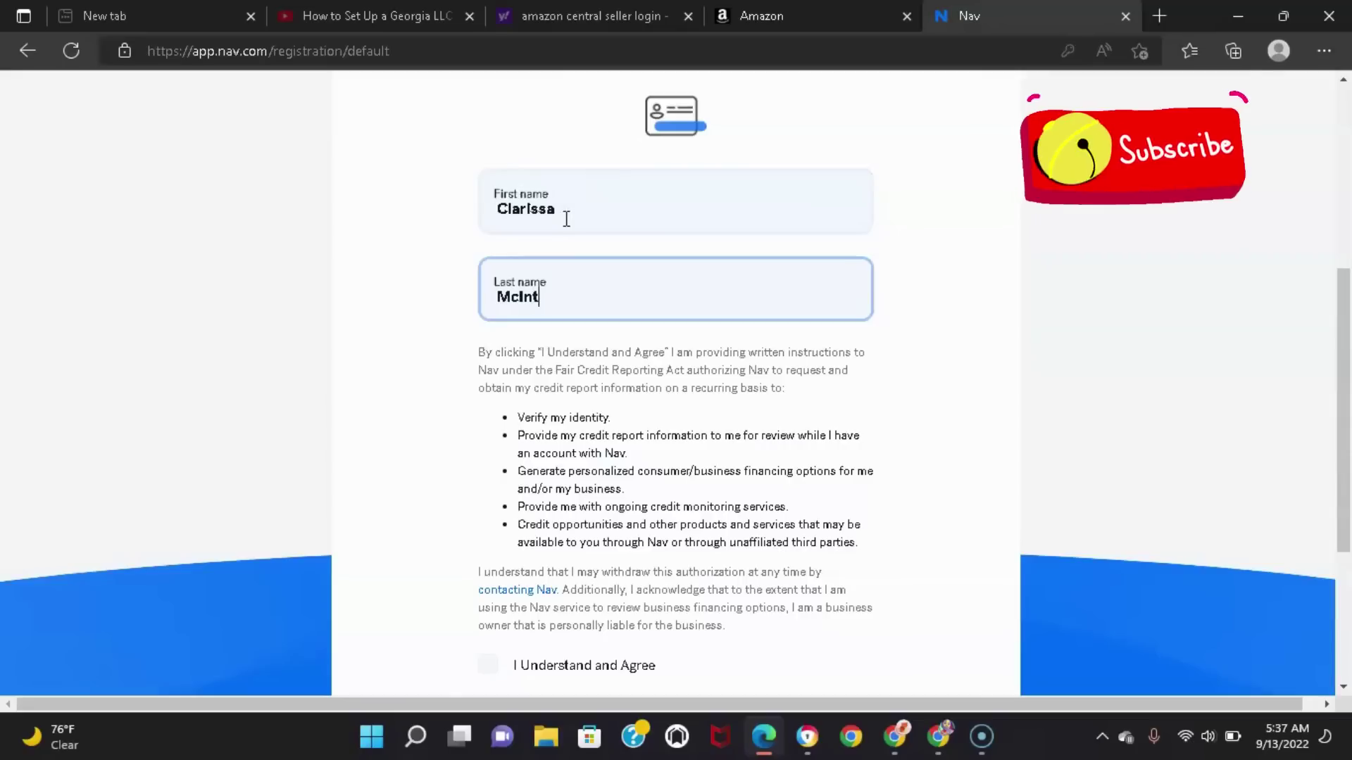
pyautogui.scroll(-3, 1341, 331)
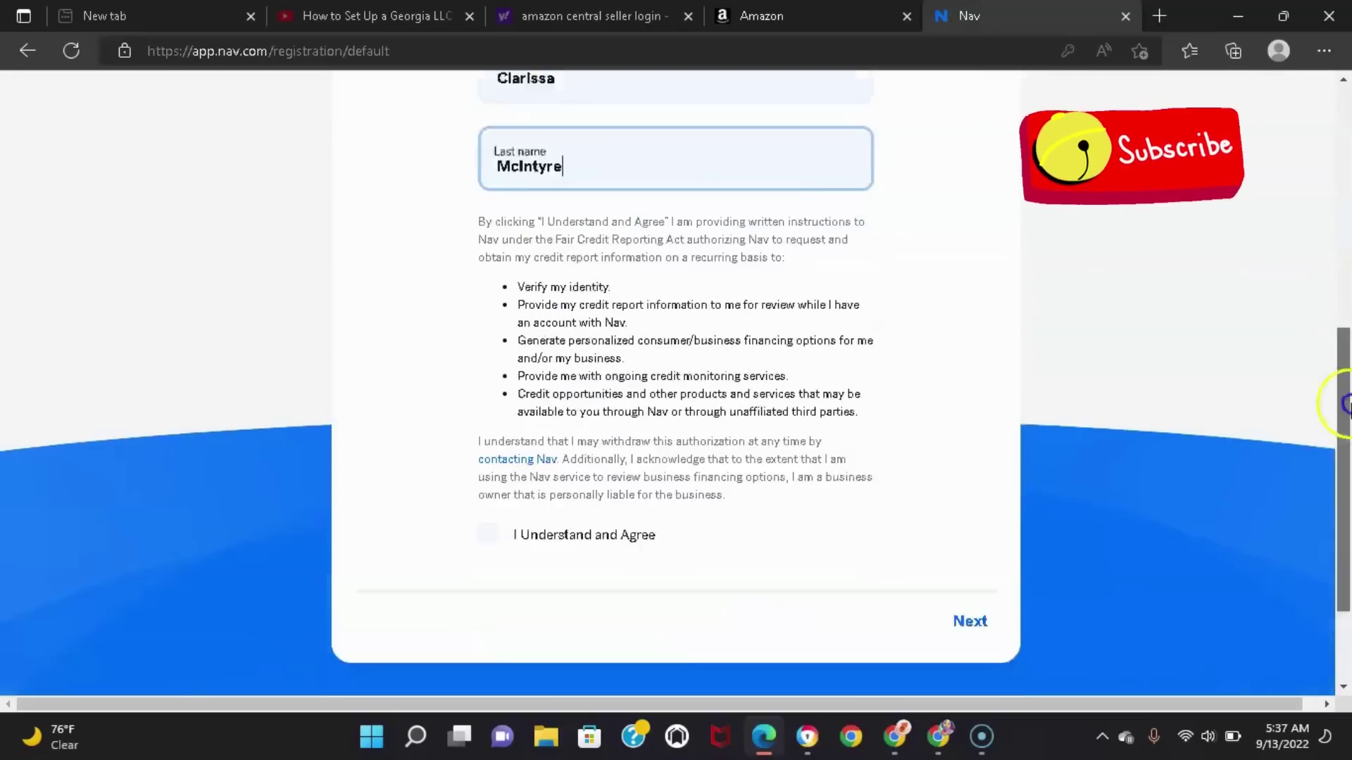
pyautogui.click(500, 472)
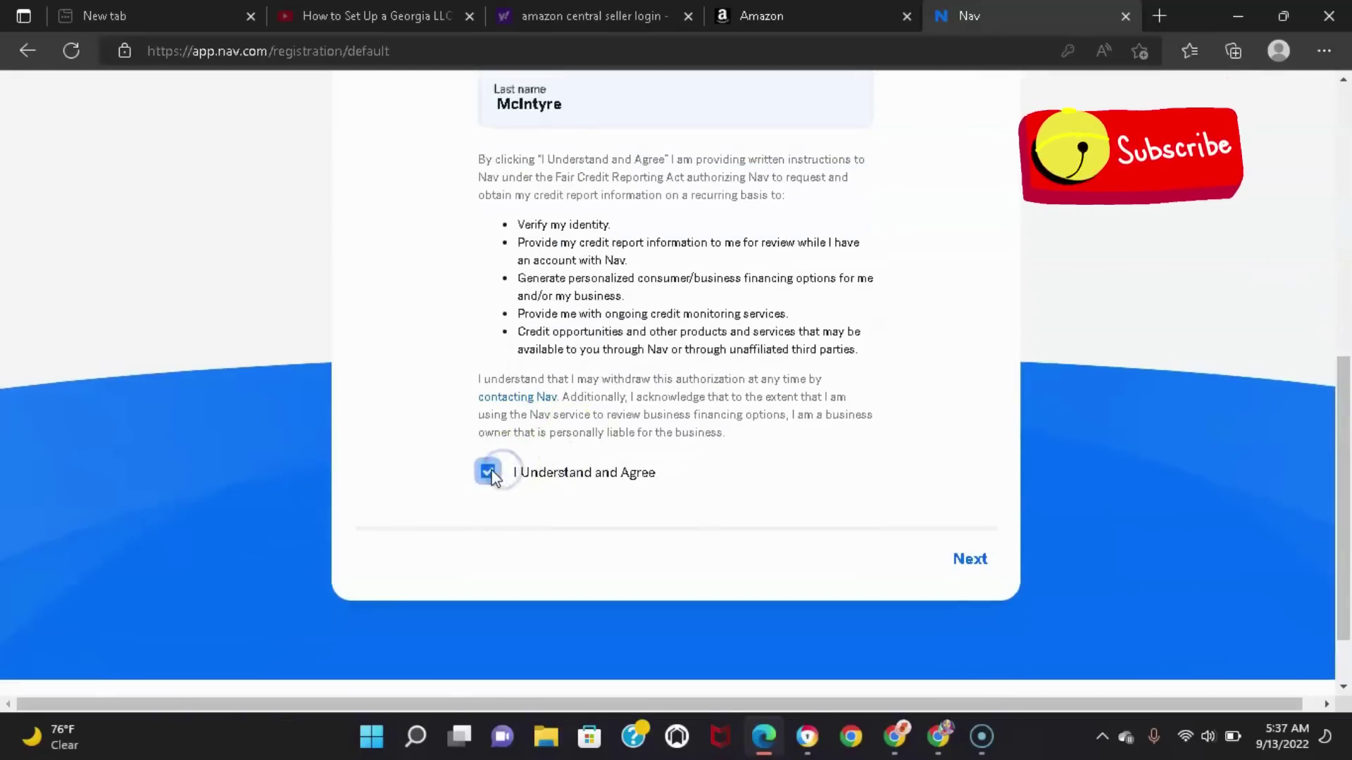
pyautogui.click(976, 554)
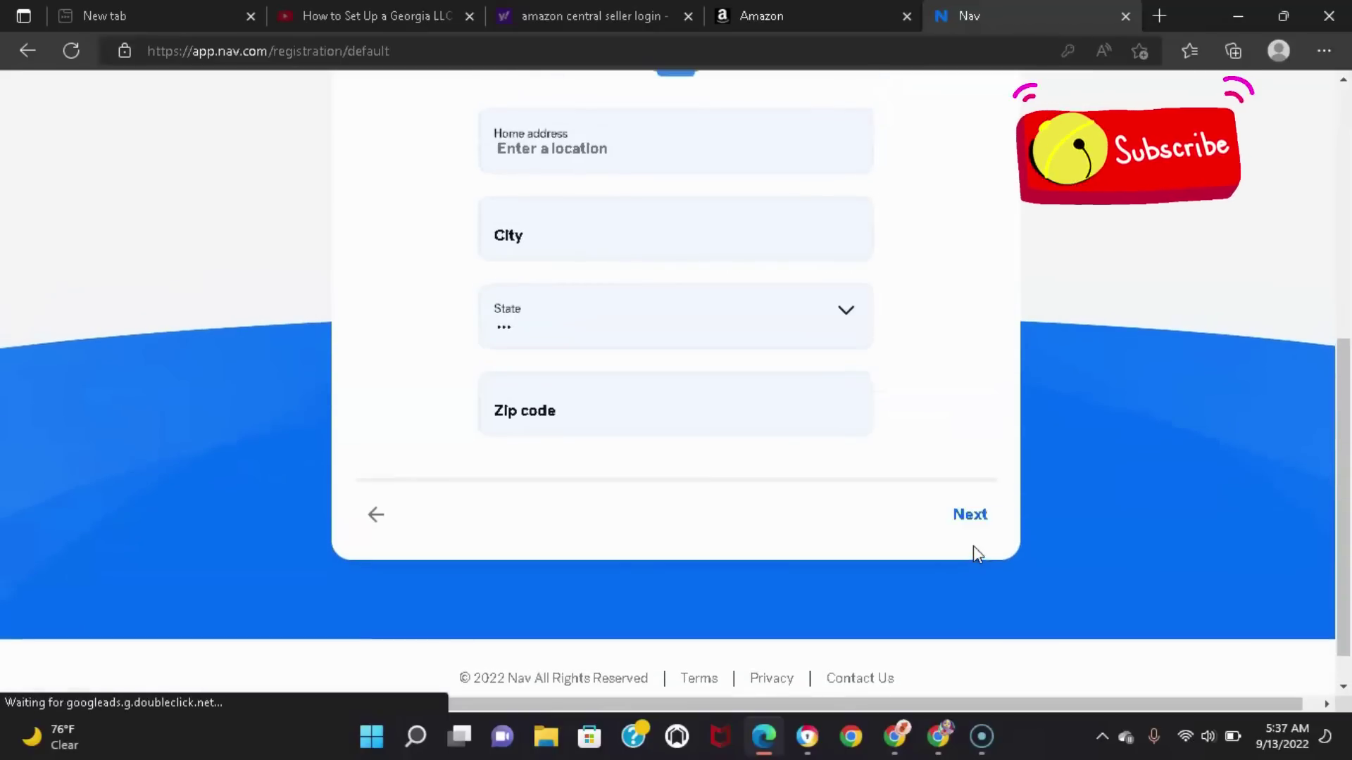
# Move past the address and phone number steps to the past-employer confirmation question
pyautogui.moveTo(1341, 473); pyautogui.dragTo(1347, 392)
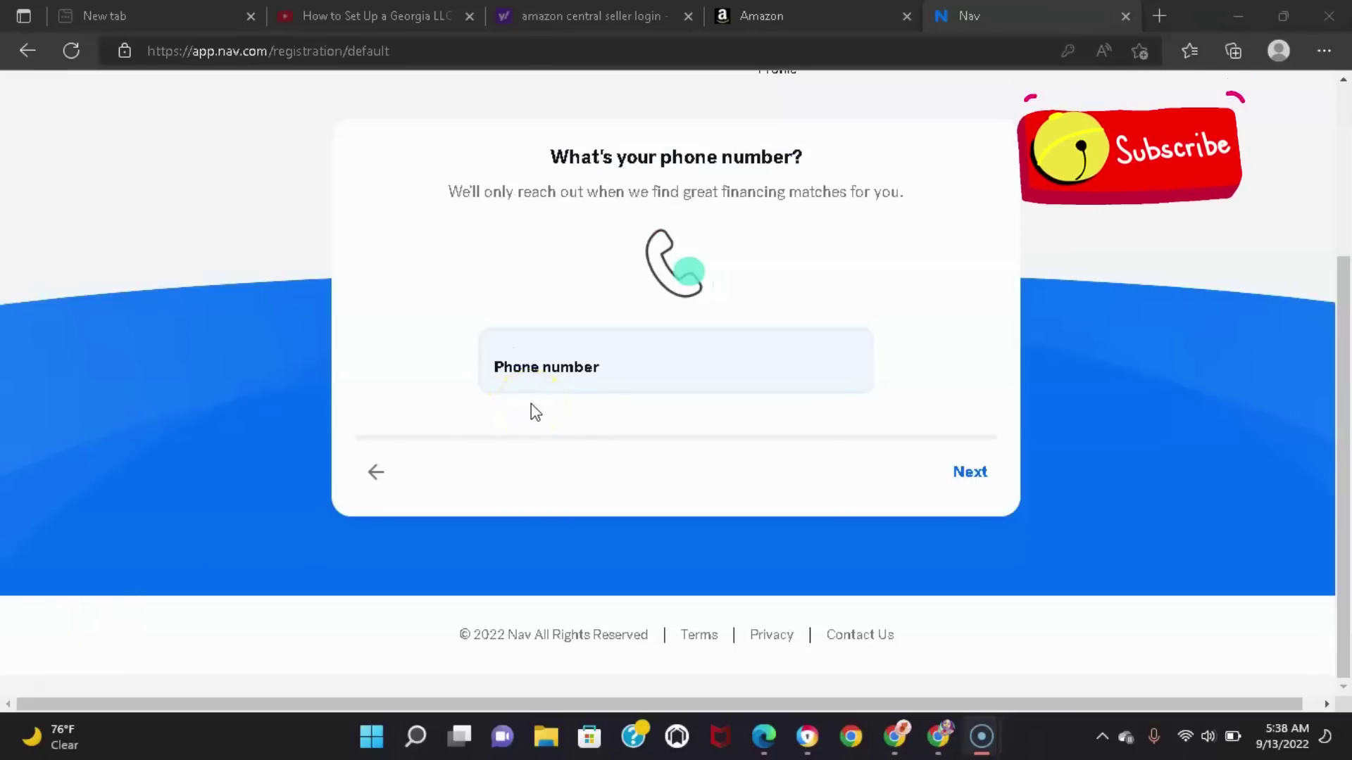
pyautogui.click(529, 392)
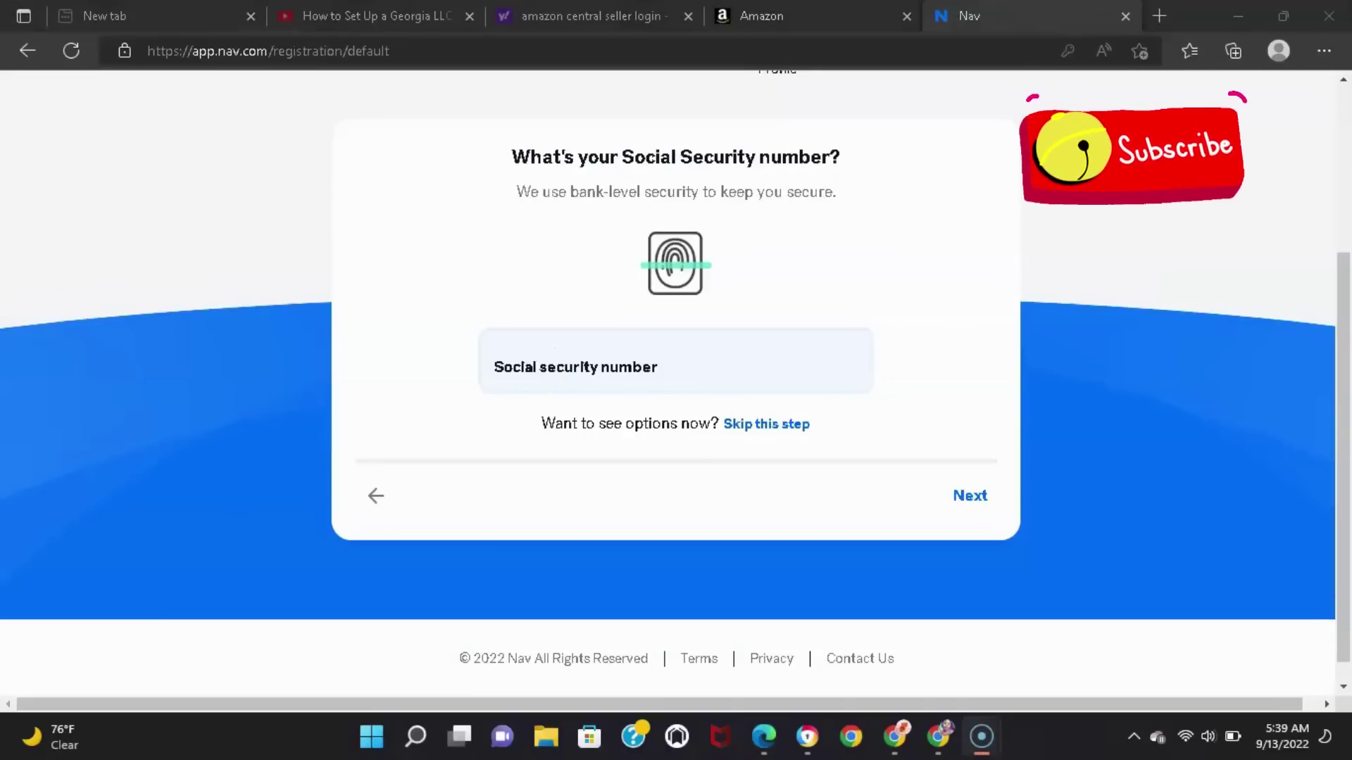
pyautogui.click(71, 656)
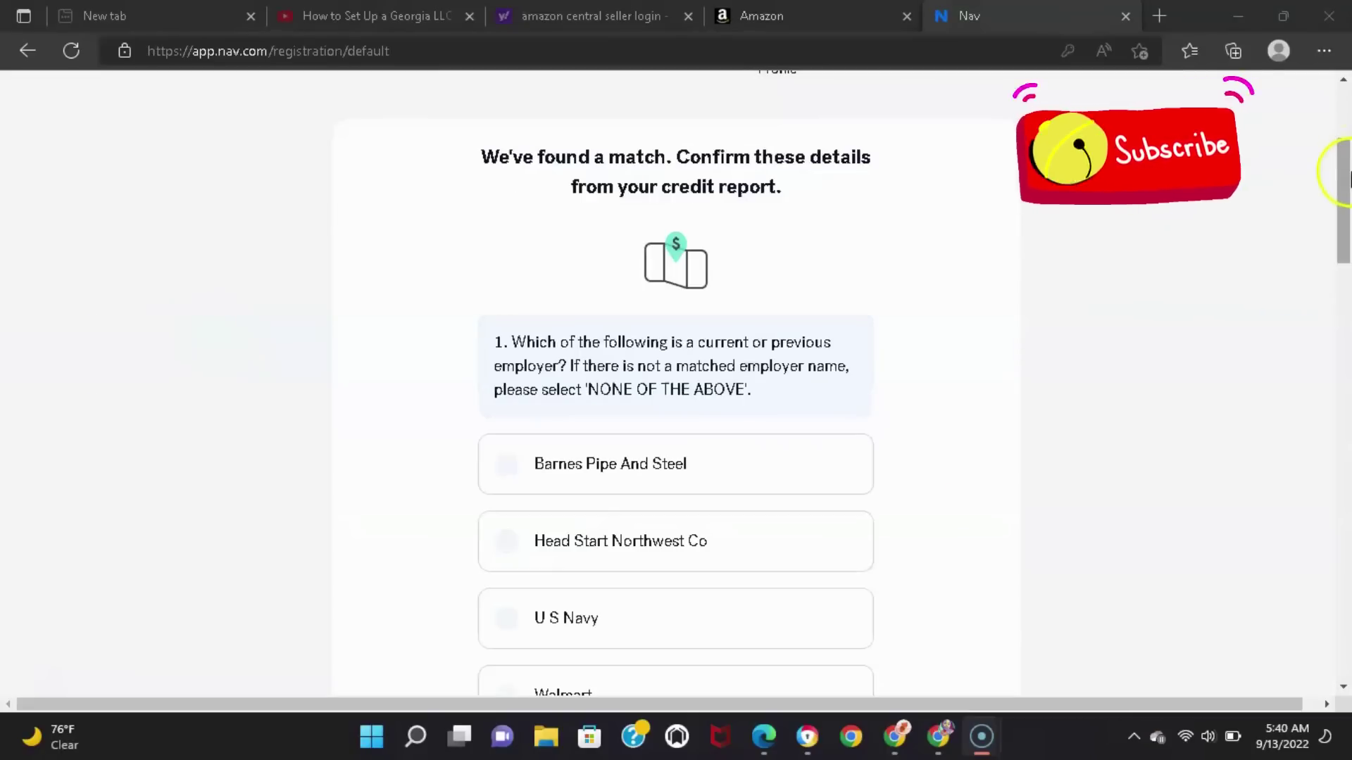
# Scroll through the credit-report employer and vehicle identity questions
pyautogui.click(1346, 172)
pyautogui.moveTo(1346, 173); pyautogui.dragTo(1346, 218)
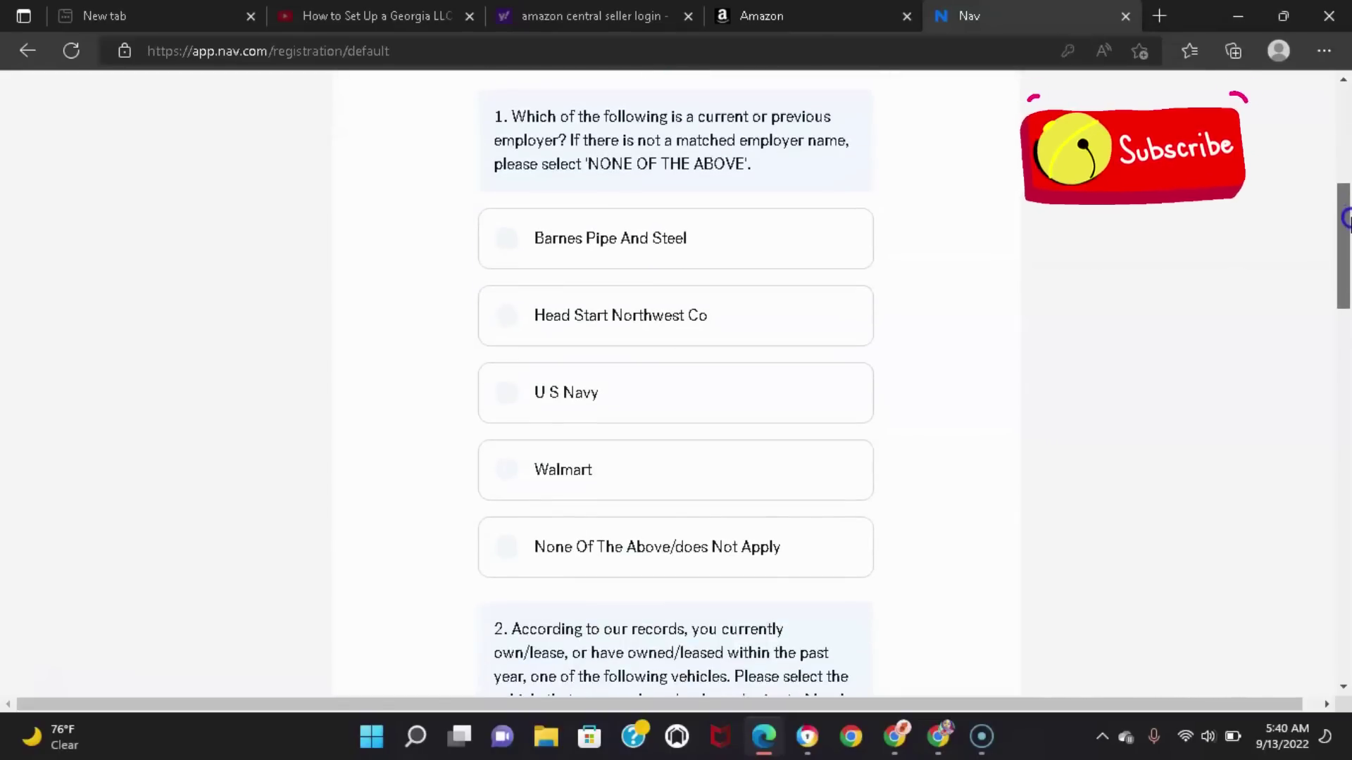
pyautogui.moveTo(1346, 219); pyautogui.dragTo(1337, 183)
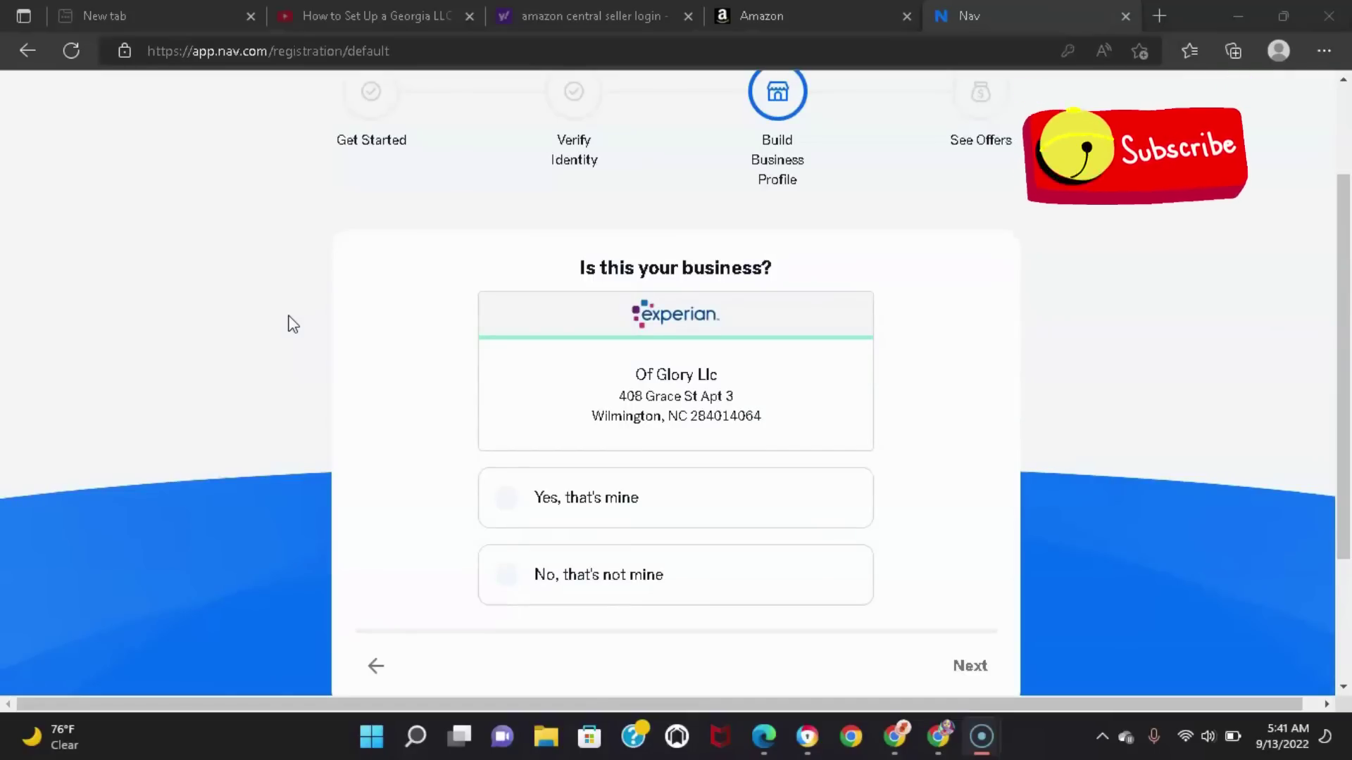
# Reject the Experian match Of Glory Llc and choose 'None of the above' for suggested businesses
pyautogui.click(526, 575)
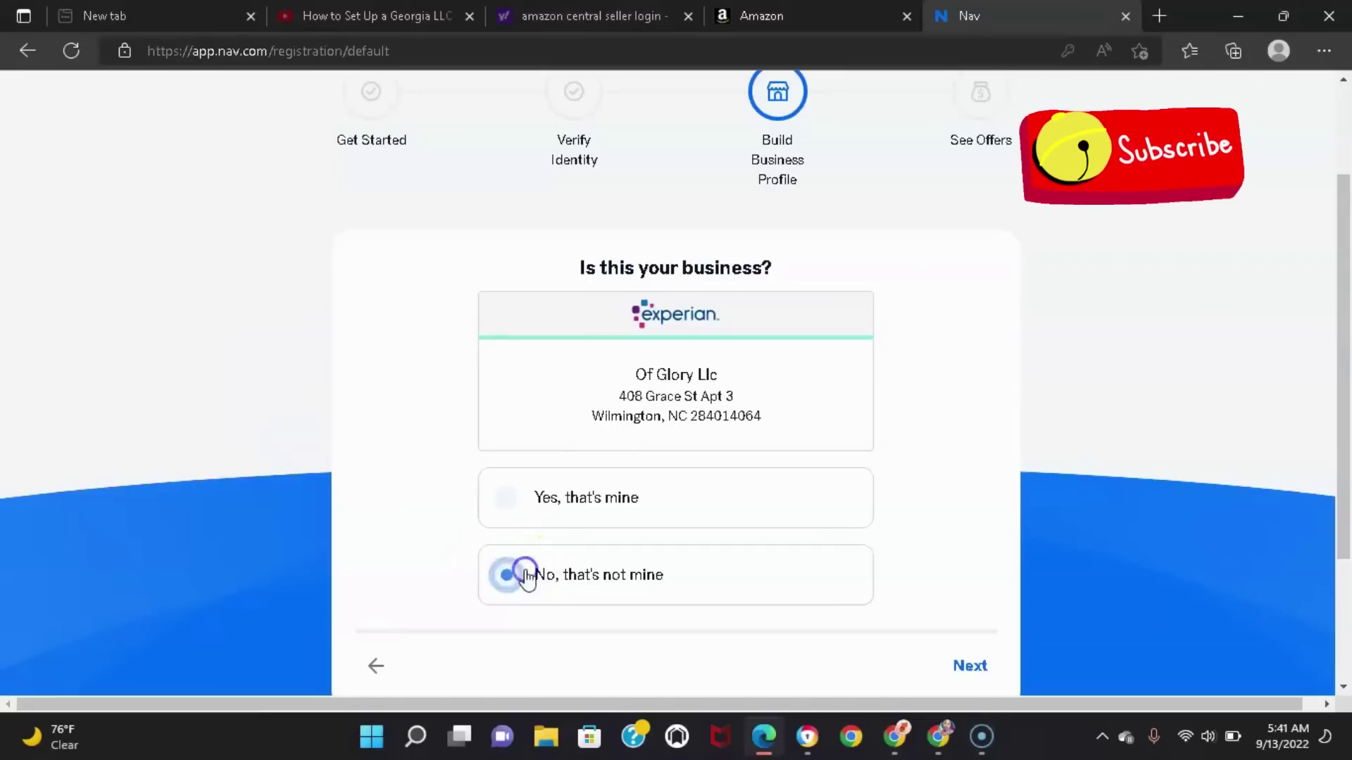
pyautogui.click(970, 666)
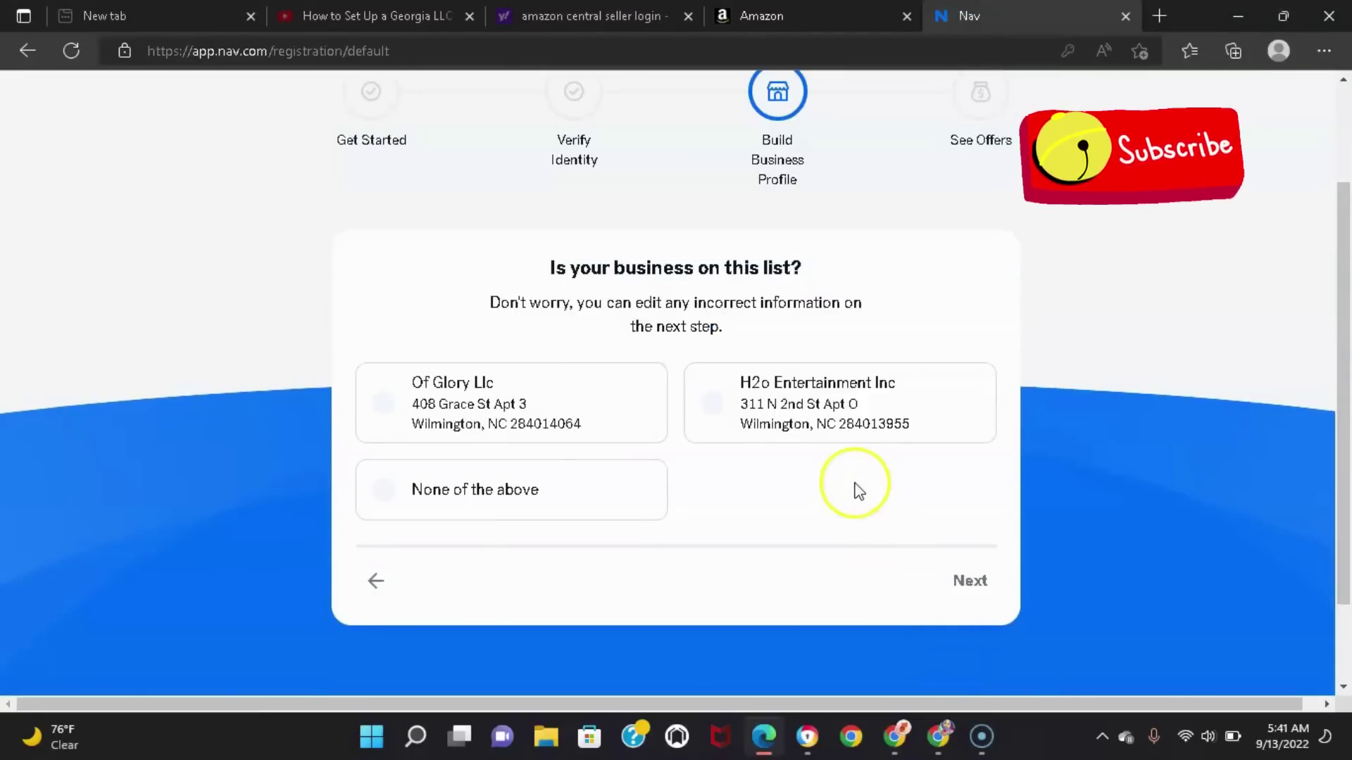
pyautogui.click(500, 507)
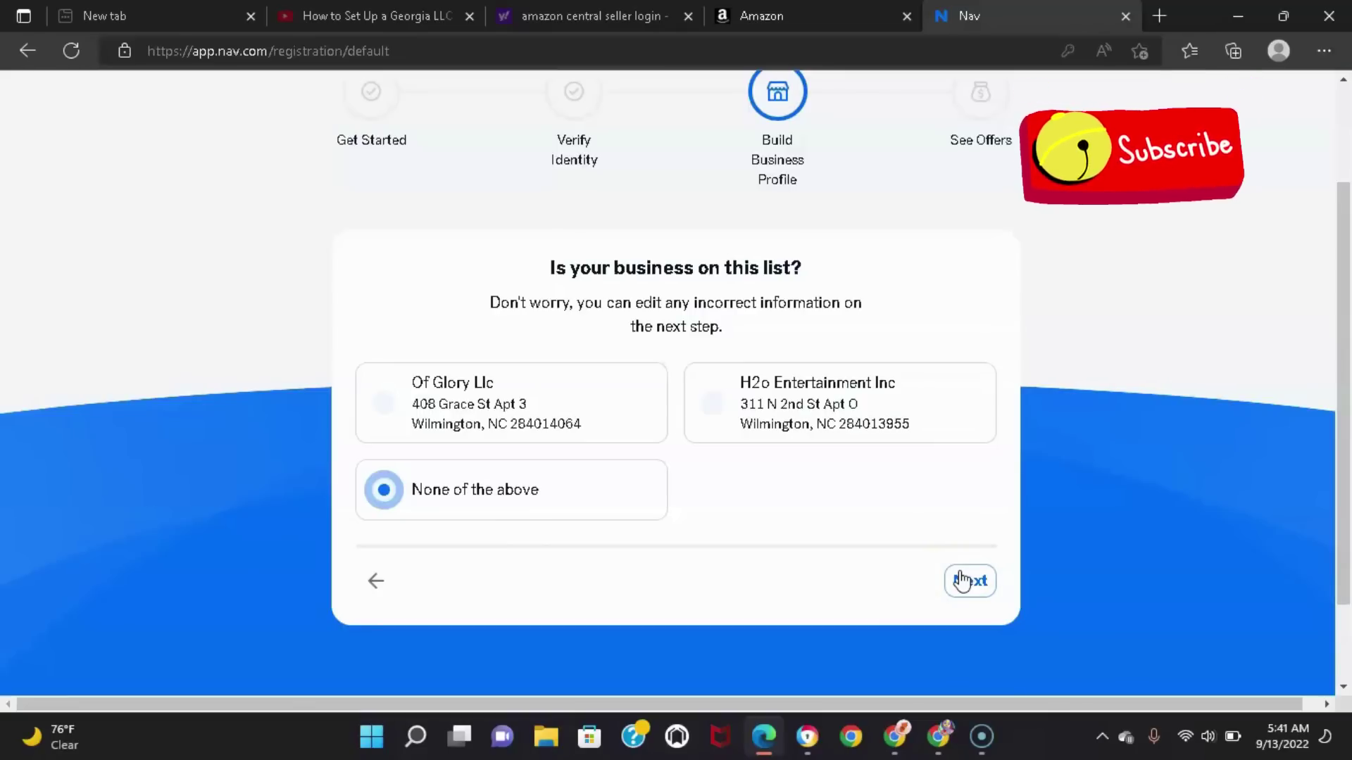
pyautogui.click(962, 582)
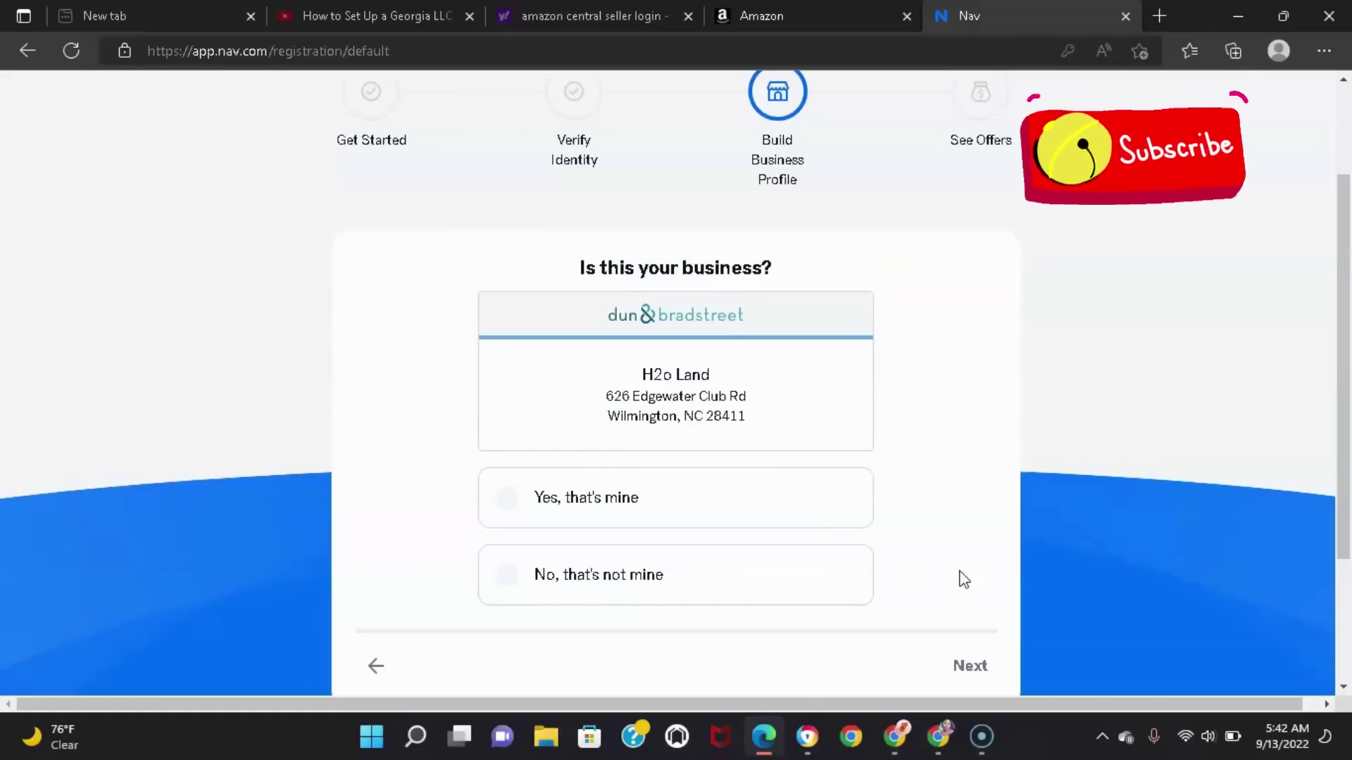
# Reject the H2o Land match and mark none of the listed H2o businesses as yours
pyautogui.click(682, 601)
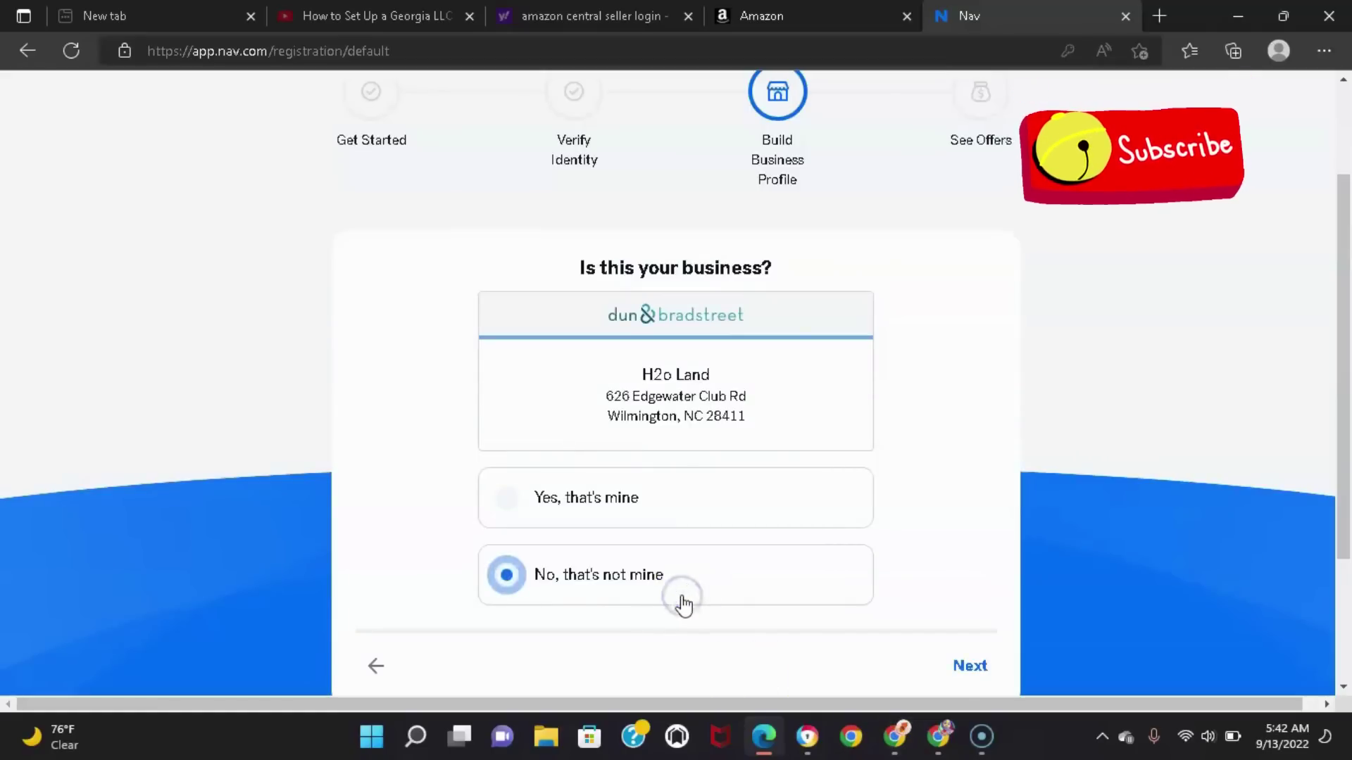
pyautogui.click(969, 666)
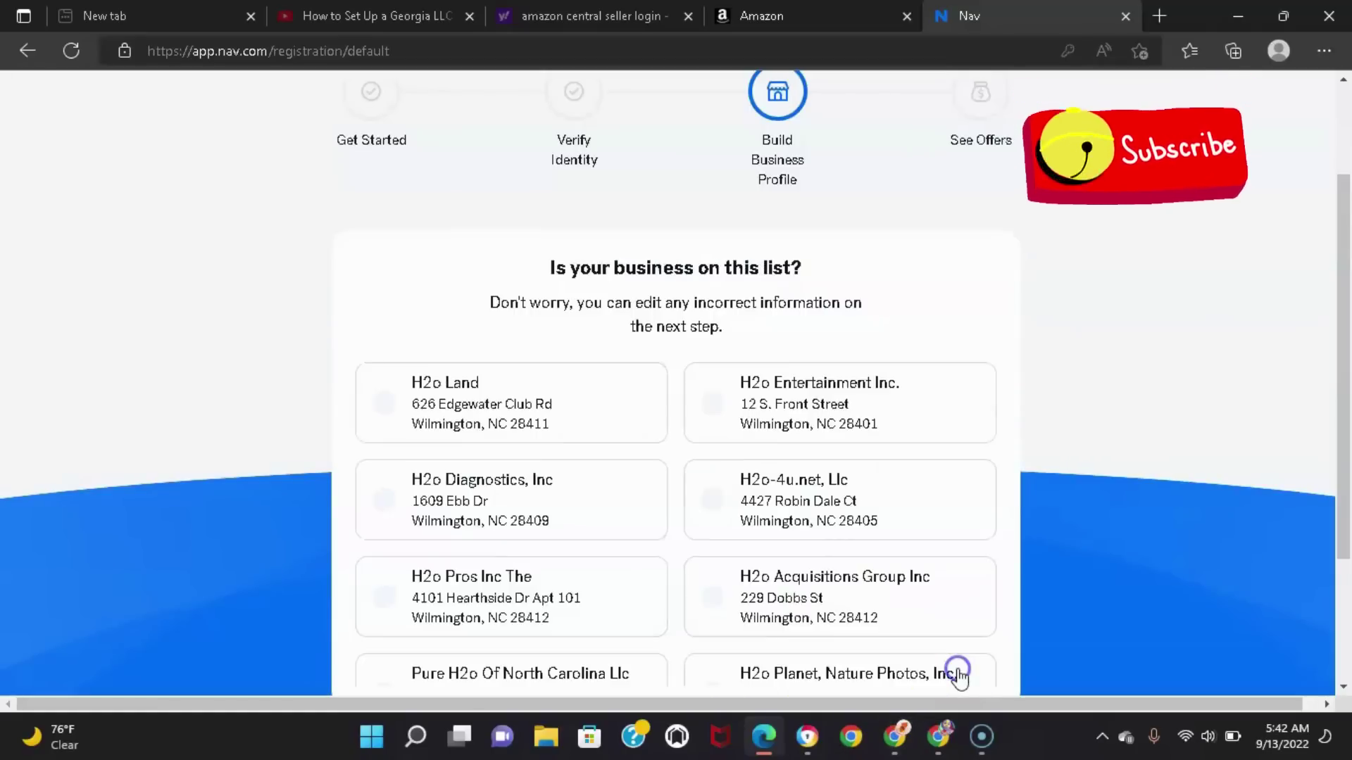
pyautogui.moveTo(1348, 264); pyautogui.dragTo(1346, 381)
pyautogui.click(838, 561)
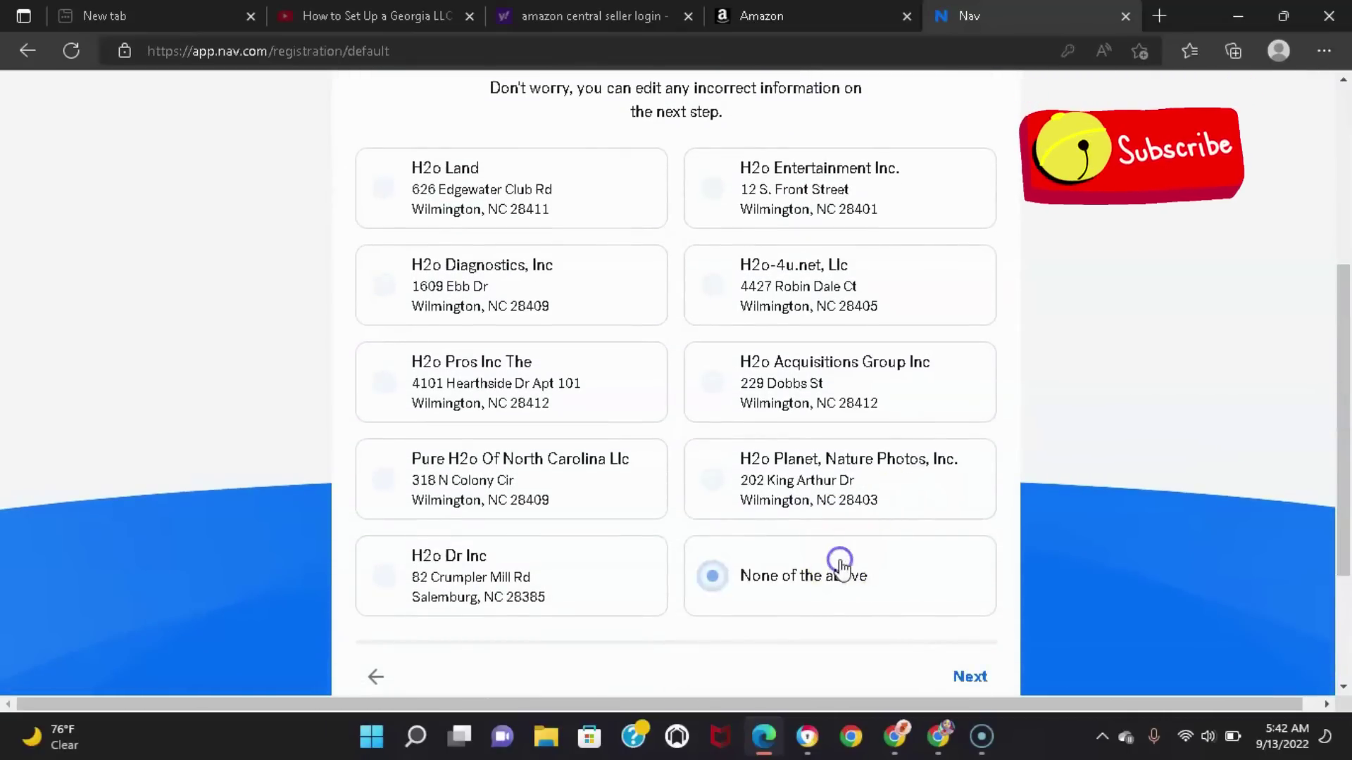
pyautogui.click(970, 678)
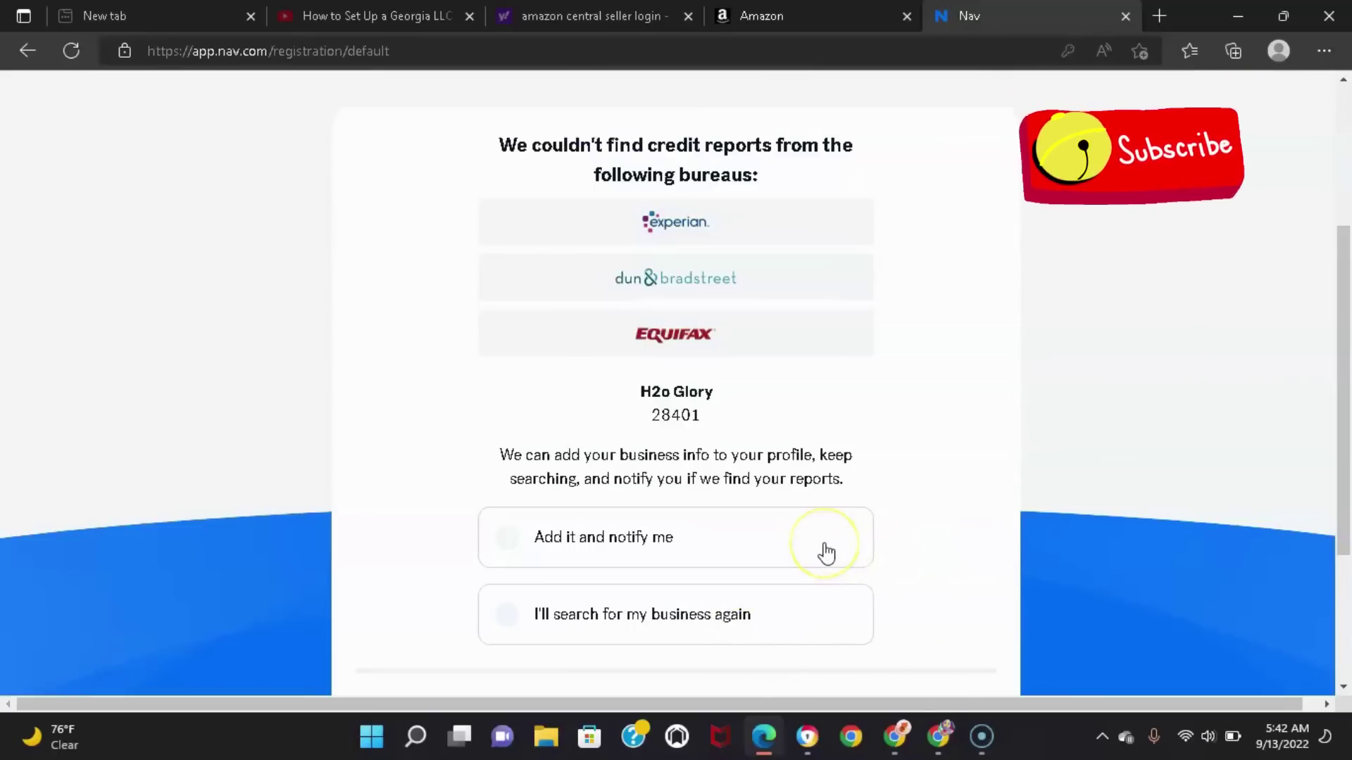
# Add H2o Glory to your profile with 'Add it and notify me' selected
pyautogui.click(792, 526)
pyautogui.scroll(-3, 1341, 345)
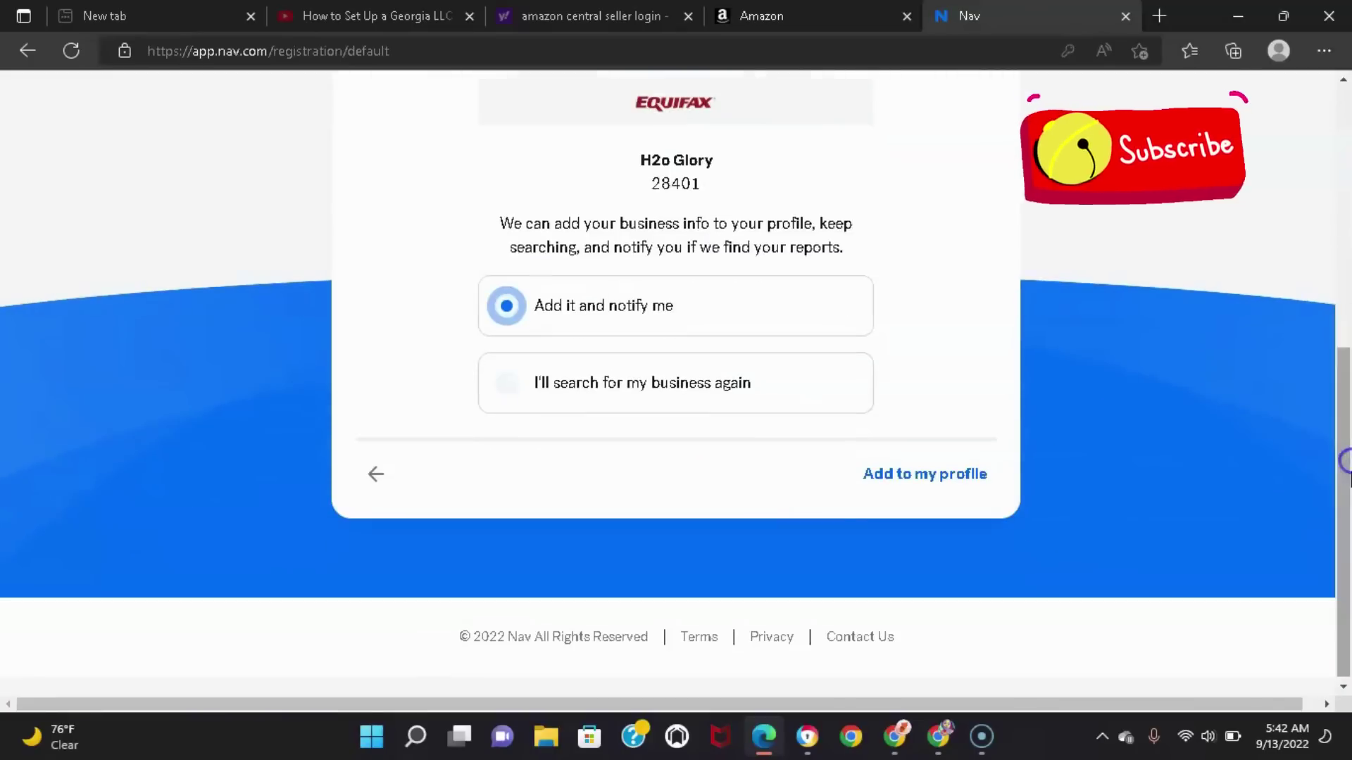
pyautogui.click(912, 475)
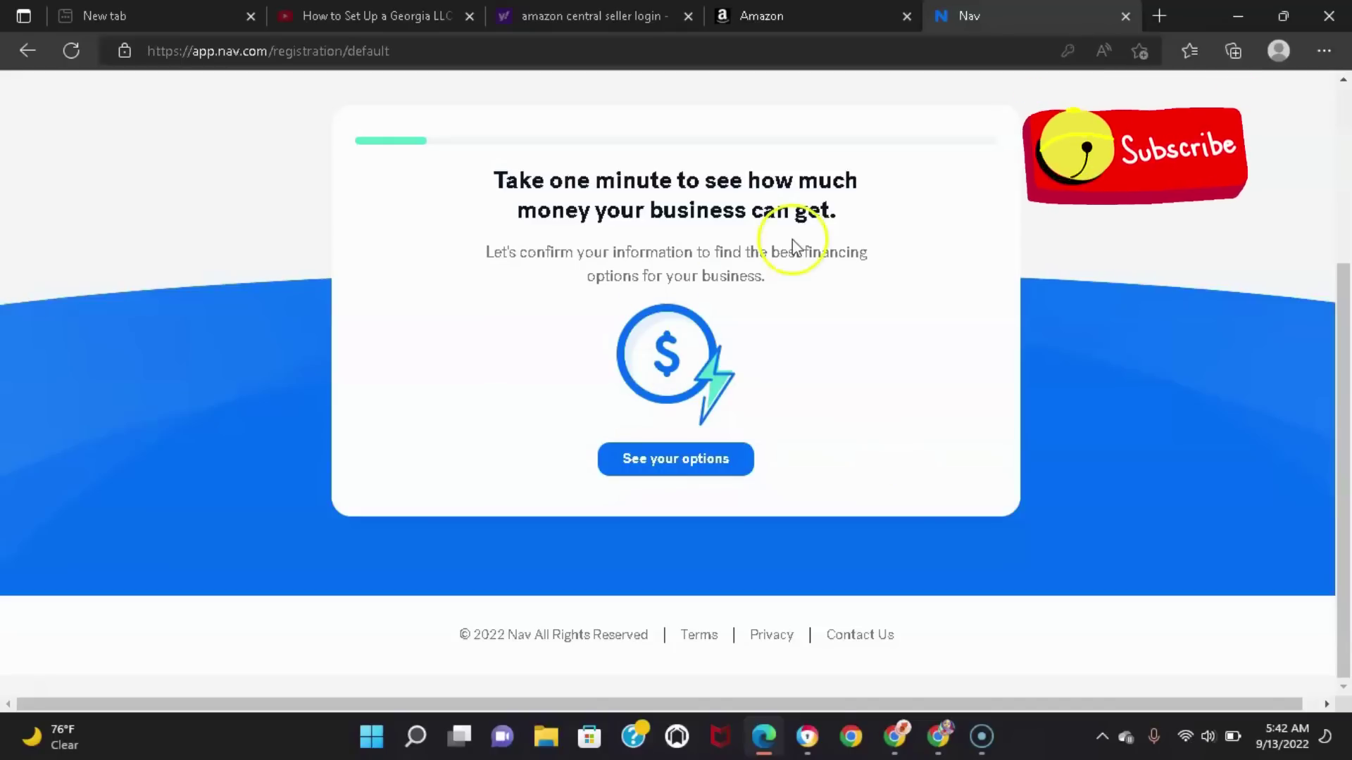
pyautogui.click(669, 479)
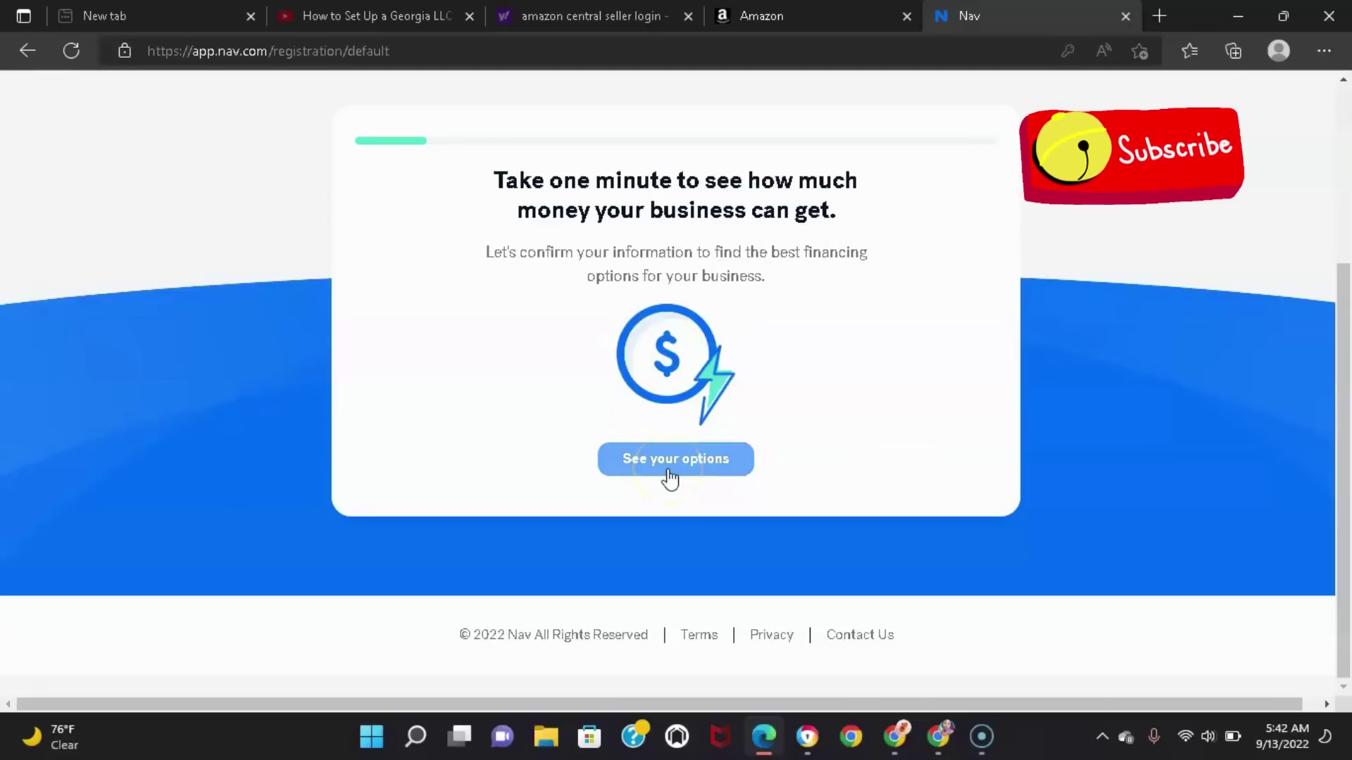